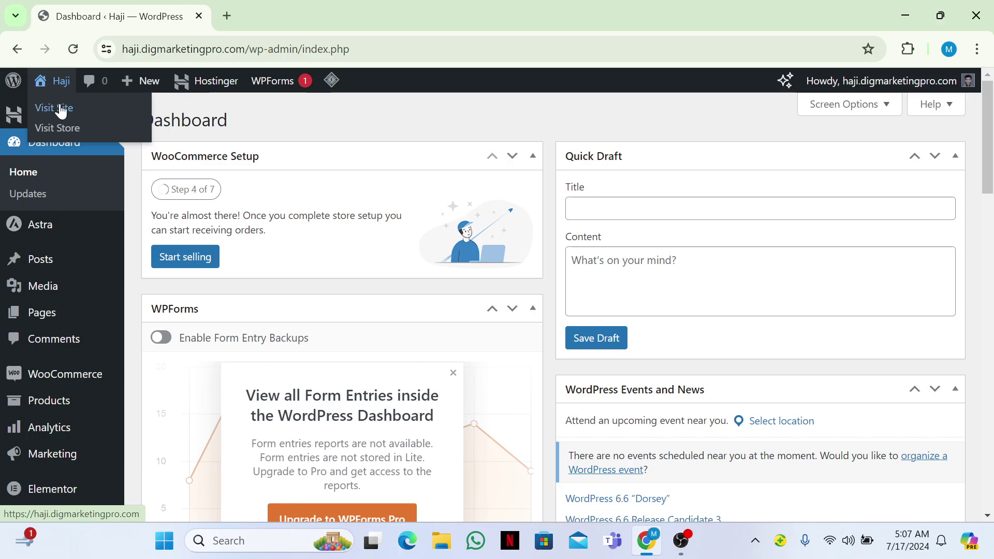
Bring up the link options for Visit Site in the admin bar.
{"action": "right_click", "coordinate": [60, 111]}
Open the live site in a new tab and go to the Wooden Vases product page.
{"action": "left_click", "coordinate": [78, 122]}
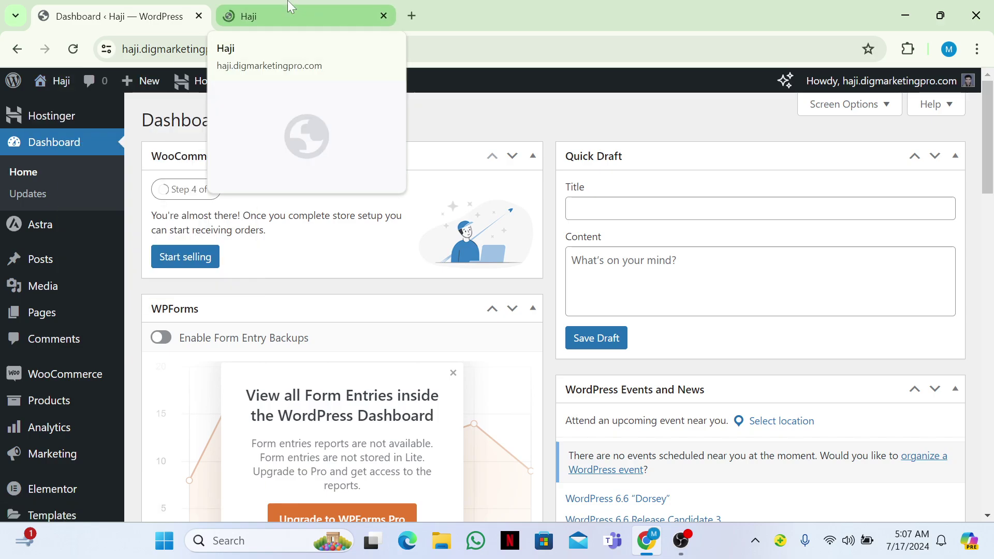
{"action": "left_click", "coordinate": [288, 6]}
{"action": "scroll", "coordinate": [497, 310], "scroll_direction": "down", "scroll_amount": 3}
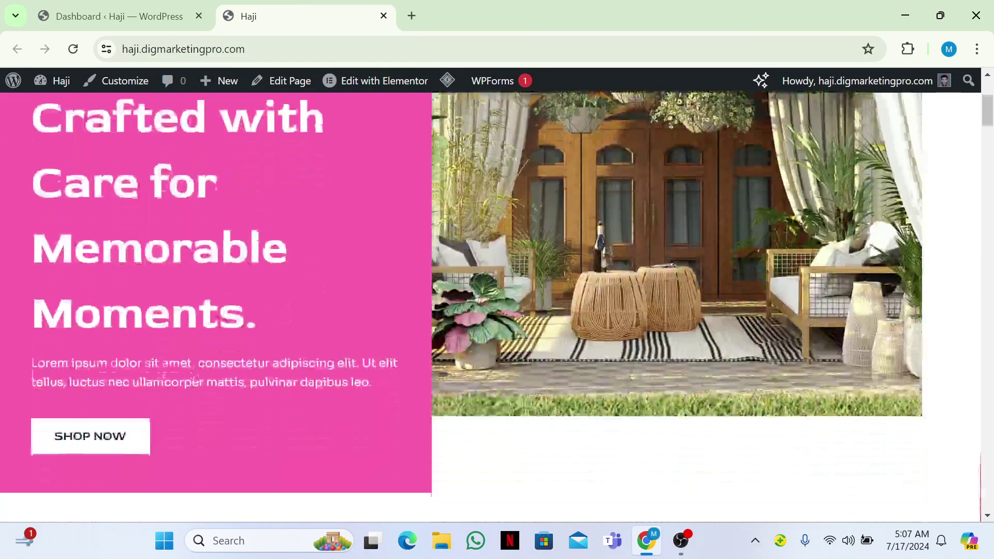
{"action": "scroll", "coordinate": [498, 310], "scroll_direction": "down", "scroll_amount": 3}
{"action": "scroll", "coordinate": [497, 311], "scroll_direction": "down", "scroll_amount": 2}
{"action": "scroll", "coordinate": [497, 311], "scroll_direction": "down", "scroll_amount": 5}
{"action": "scroll", "coordinate": [497, 311], "scroll_direction": "down", "scroll_amount": 2}
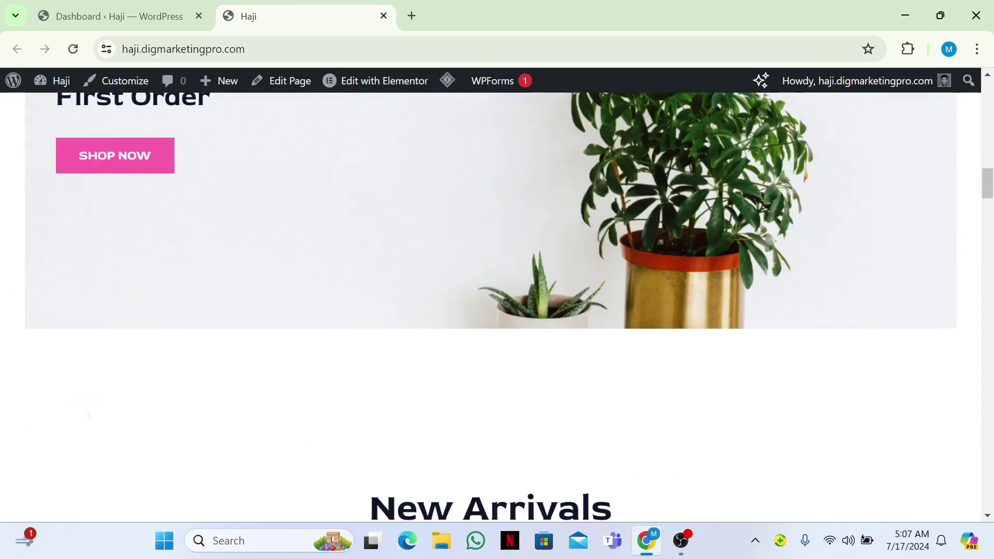
{"action": "scroll", "coordinate": [497, 310], "scroll_direction": "down", "scroll_amount": 3}
{"action": "scroll", "coordinate": [497, 311], "scroll_direction": "down", "scroll_amount": 5}
{"action": "scroll", "coordinate": [497, 311], "scroll_direction": "up", "scroll_amount": 1}
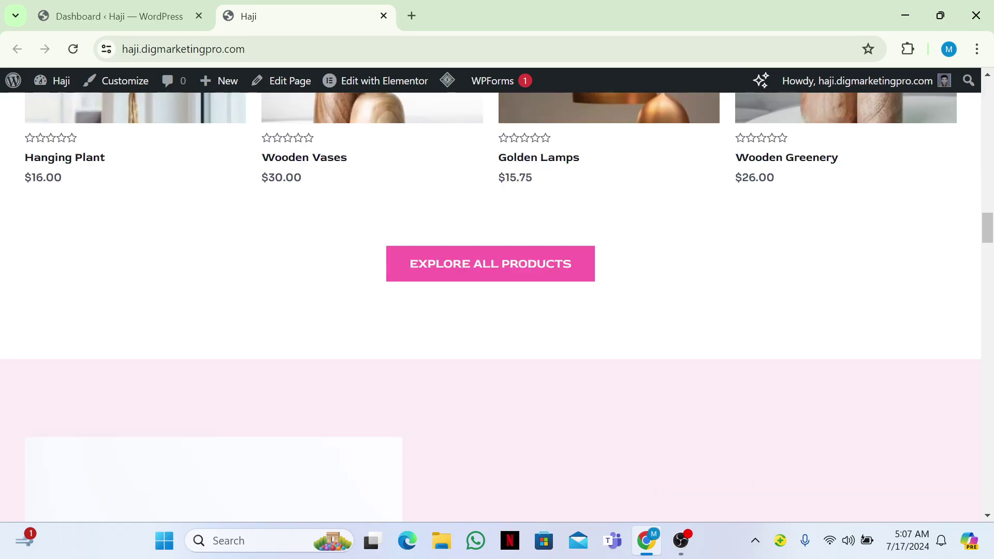
{"action": "scroll", "coordinate": [497, 311], "scroll_direction": "up", "scroll_amount": 2}
{"action": "left_click", "coordinate": [324, 179]}
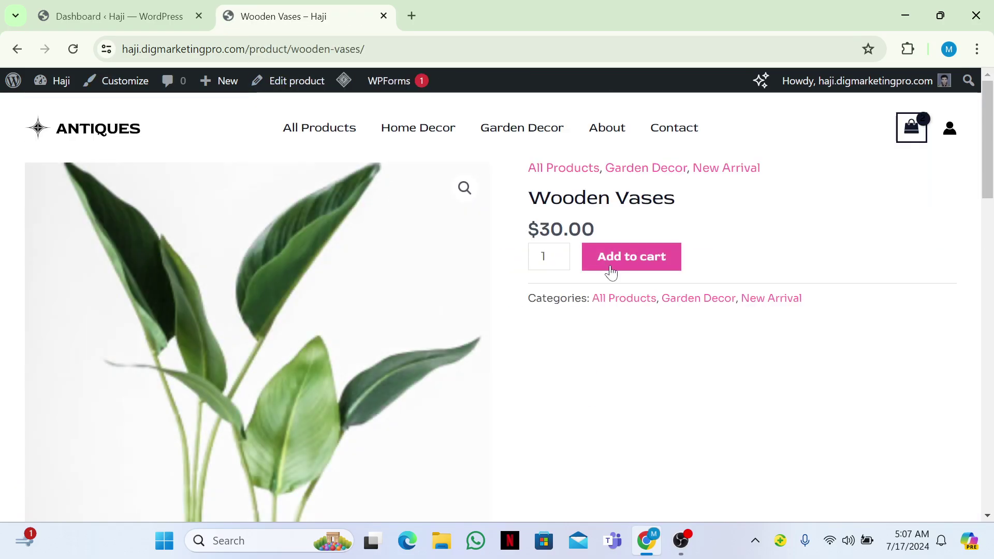
Add Wooden Vases to the cart and proceed from the cart to checkout.
{"action": "left_click", "coordinate": [612, 264]}
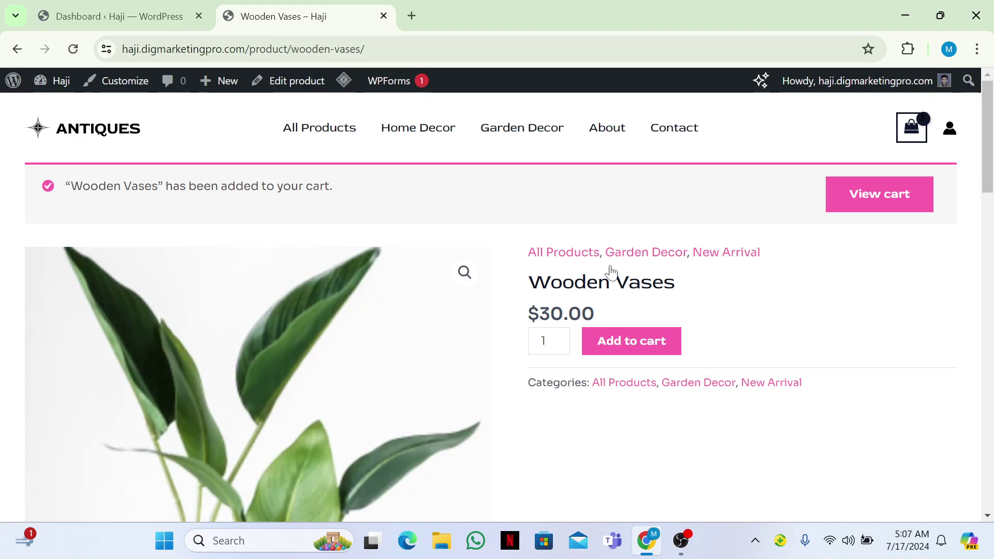
{"action": "left_click", "coordinate": [875, 200]}
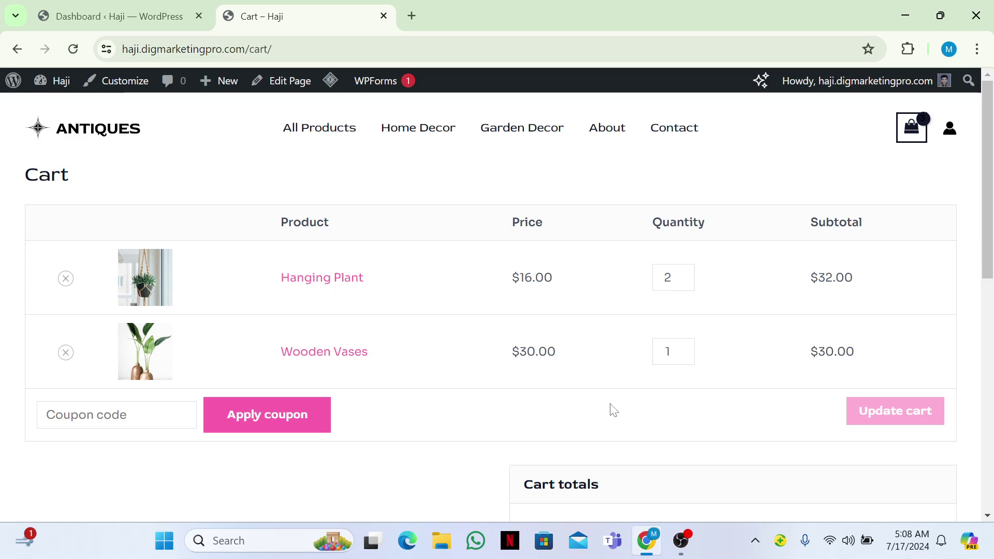
{"action": "scroll", "coordinate": [648, 468], "scroll_direction": "down", "scroll_amount": 5}
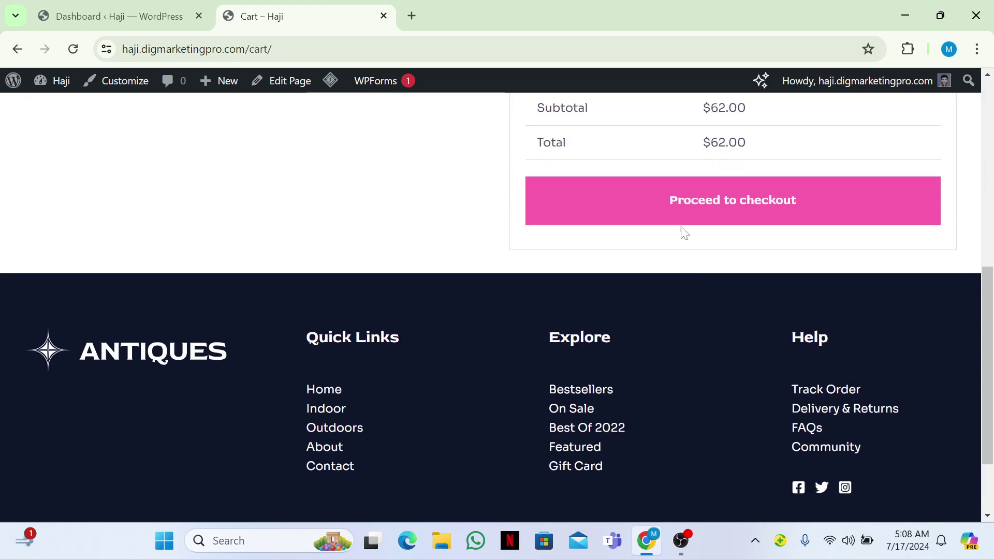
{"action": "left_click", "coordinate": [707, 216]}
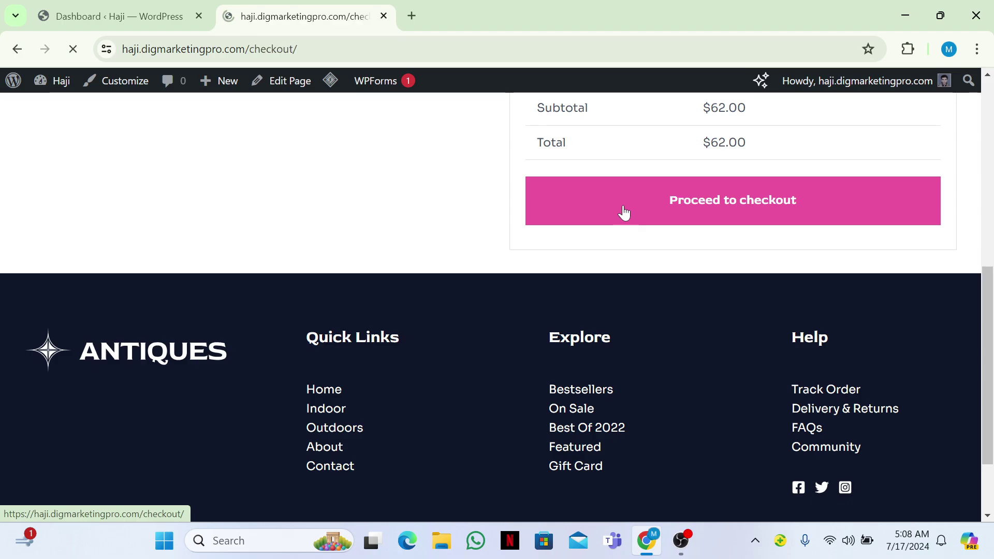
{"action": "scroll", "coordinate": [473, 308], "scroll_direction": "down", "scroll_amount": 2}
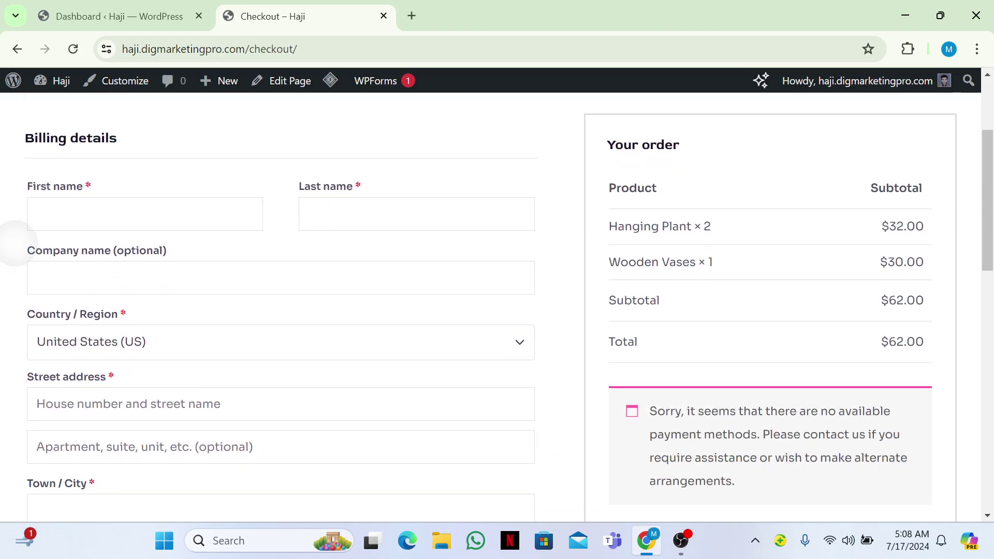
{"action": "scroll", "coordinate": [17, 261], "scroll_direction": "up", "scroll_amount": 1}
{"action": "scroll", "coordinate": [17, 260], "scroll_direction": "down", "scroll_amount": 1}
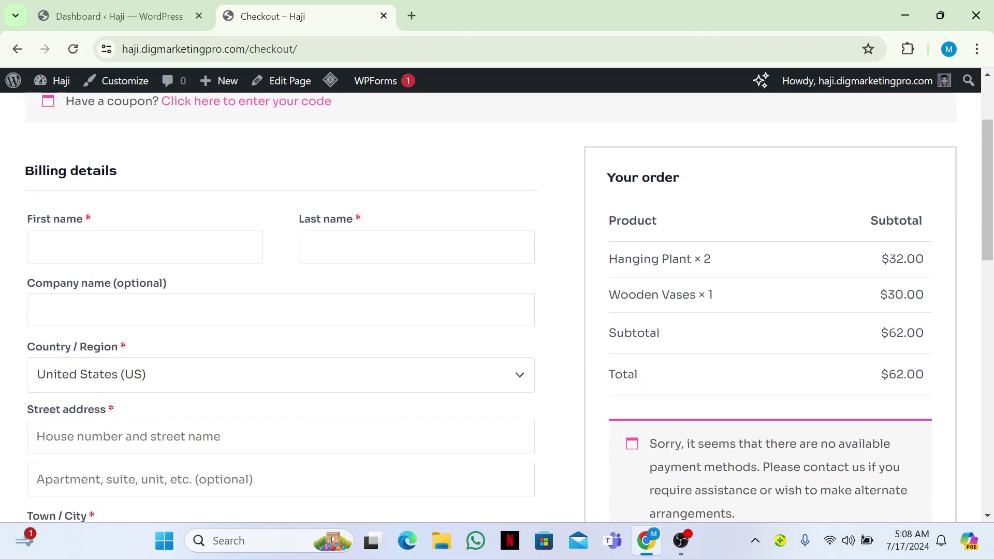
{"action": "scroll", "coordinate": [48, 319], "scroll_direction": "down", "scroll_amount": 2}
{"action": "scroll", "coordinate": [49, 319], "scroll_direction": "up", "scroll_amount": 1}
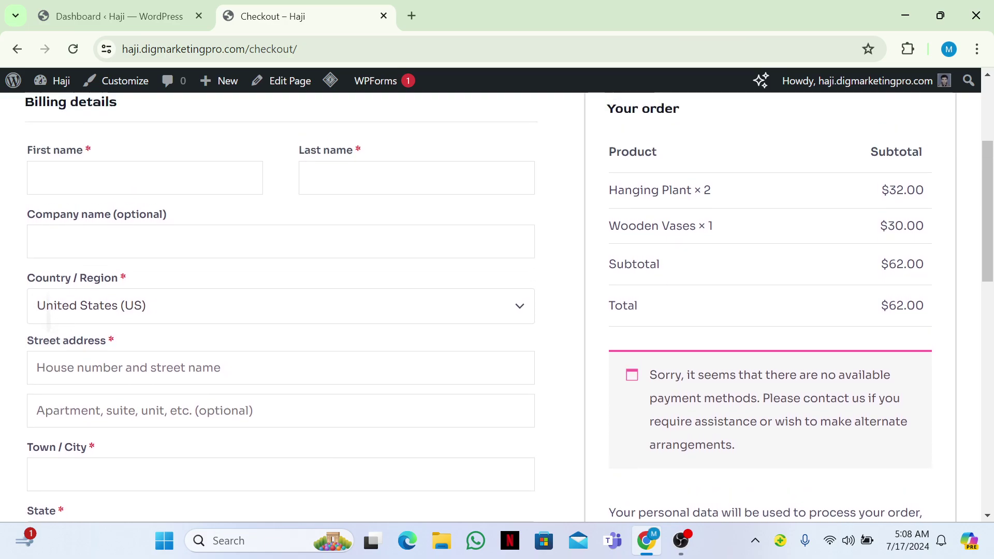
{"action": "scroll", "coordinate": [48, 319], "scroll_direction": "up", "scroll_amount": 1}
{"action": "scroll", "coordinate": [49, 318], "scroll_direction": "down", "scroll_amount": 2}
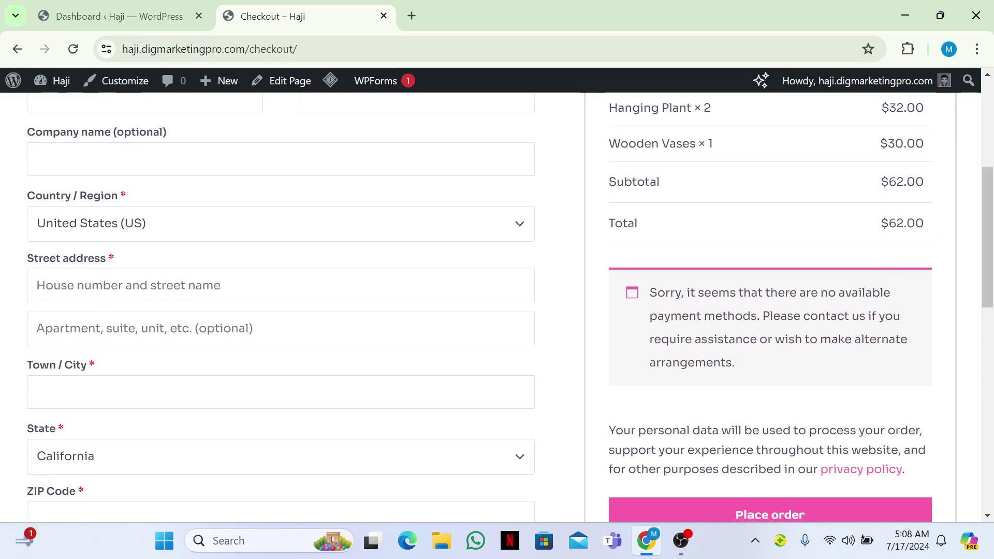
{"action": "scroll", "coordinate": [28, 286], "scroll_direction": "down", "scroll_amount": 1}
{"action": "scroll", "coordinate": [29, 286], "scroll_direction": "up", "scroll_amount": 1}
{"action": "scroll", "coordinate": [32, 407], "scroll_direction": "up", "scroll_amount": 1}
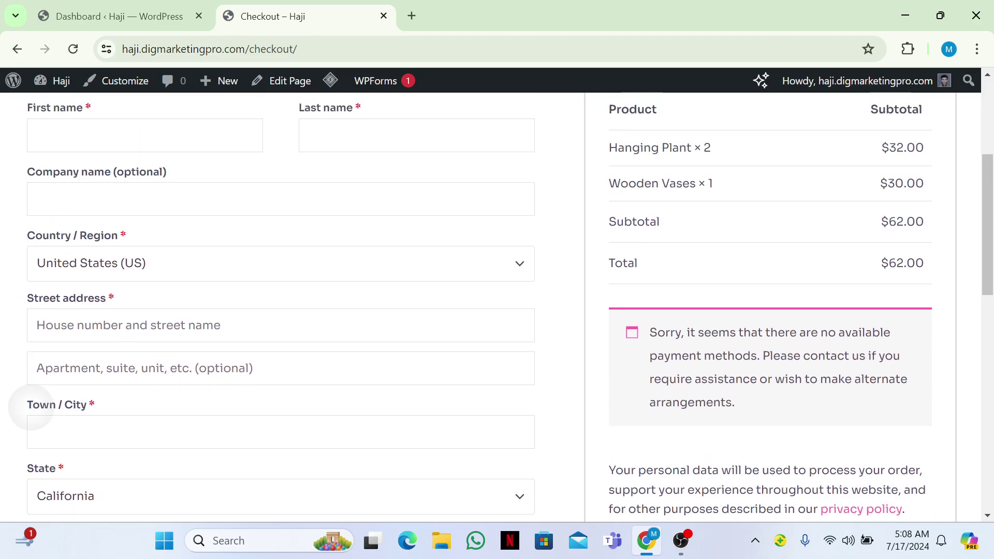
{"action": "scroll", "coordinate": [32, 407], "scroll_direction": "down", "scroll_amount": 2}
{"action": "scroll", "coordinate": [31, 407], "scroll_direction": "up", "scroll_amount": 1}
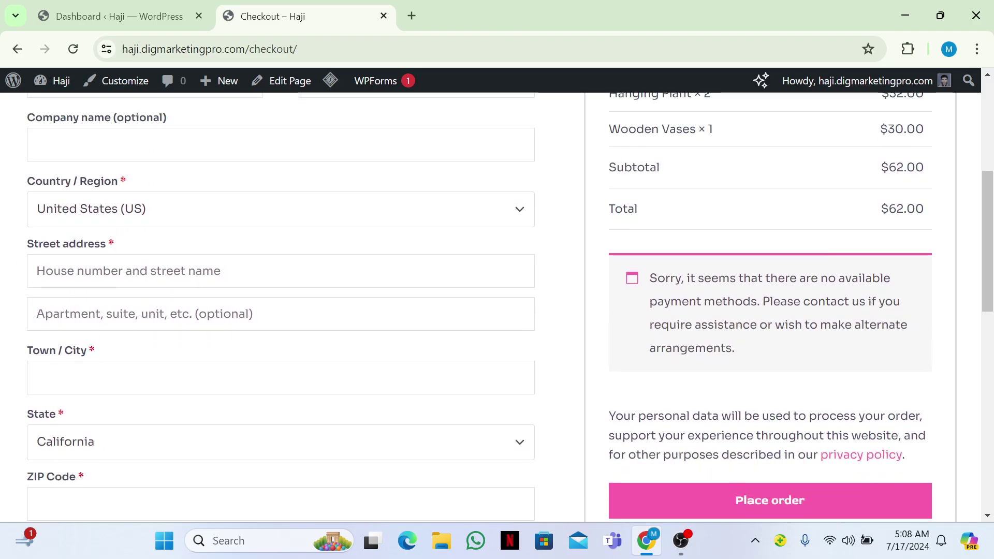
Search Add New Plugin for 'edit checkout fields', then install and activate Checkout Field Editor for WooCommerce.
{"action": "left_click", "coordinate": [154, 7]}
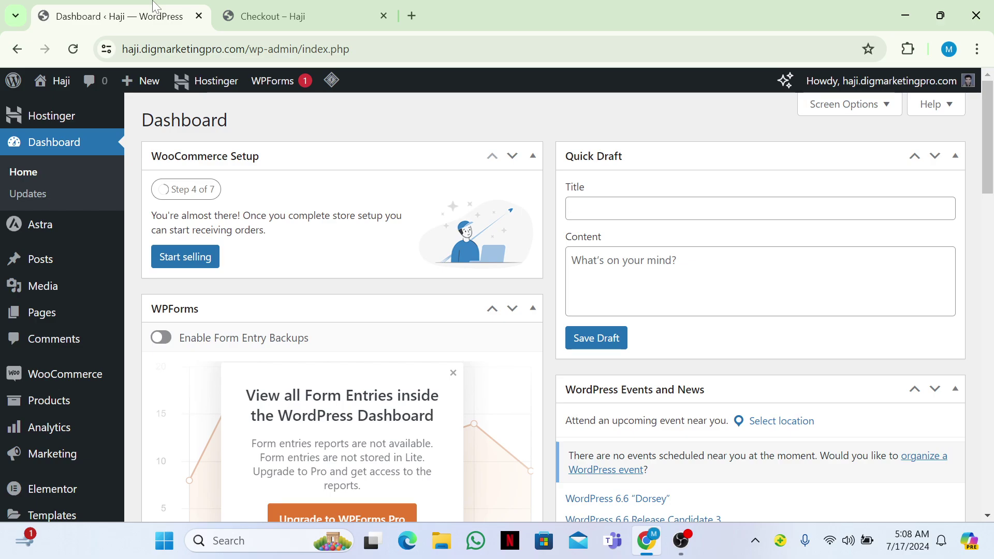
{"action": "scroll", "coordinate": [105, 85], "scroll_direction": "down", "scroll_amount": 1}
{"action": "scroll", "coordinate": [105, 85], "scroll_direction": "down", "scroll_amount": 2}
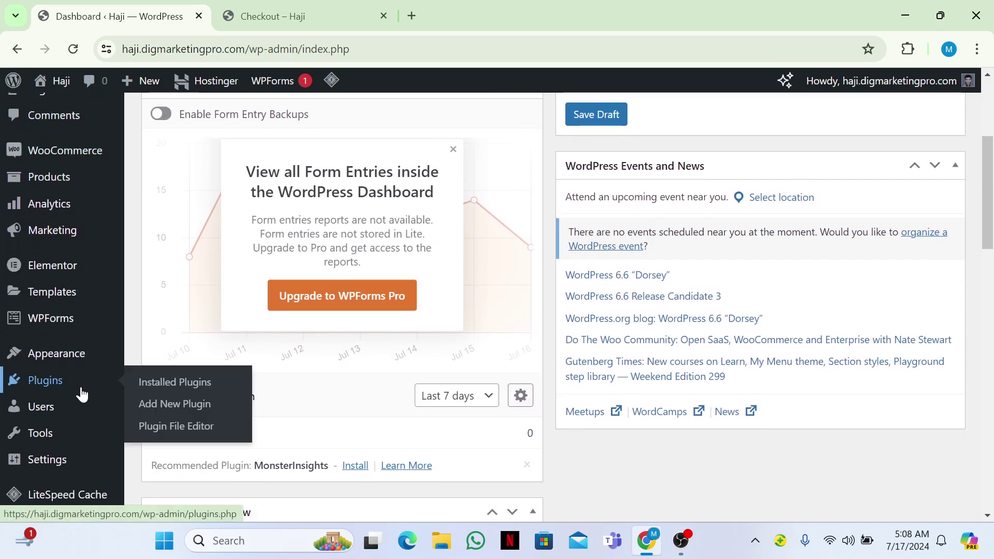
{"action": "left_click", "coordinate": [165, 405]}
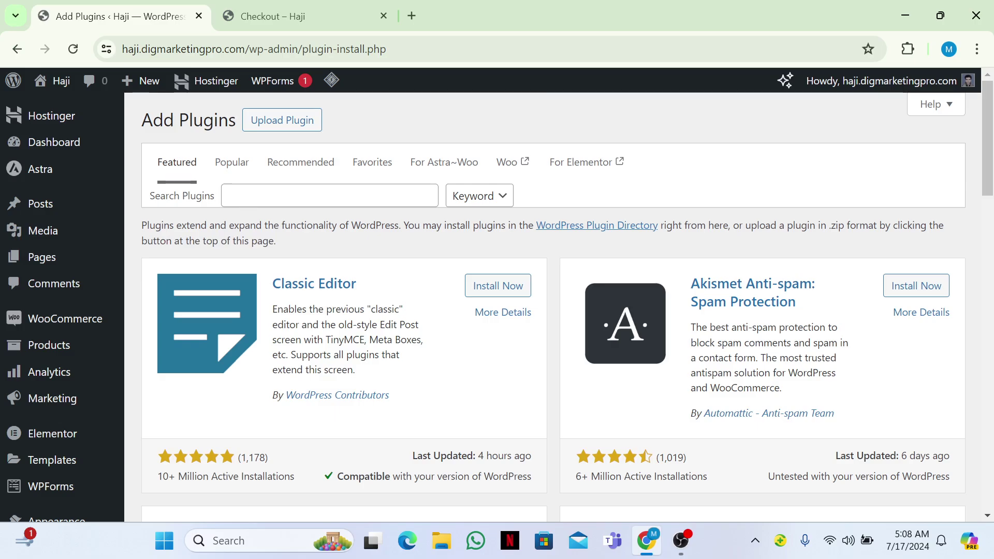
{"action": "left_click", "coordinate": [329, 196]}
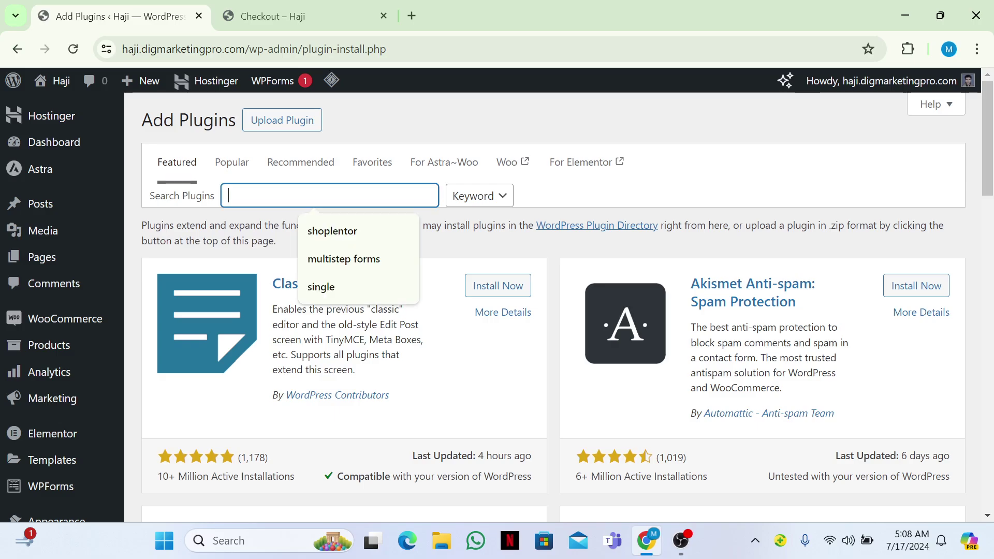
{"action": "type", "text": "ed"}
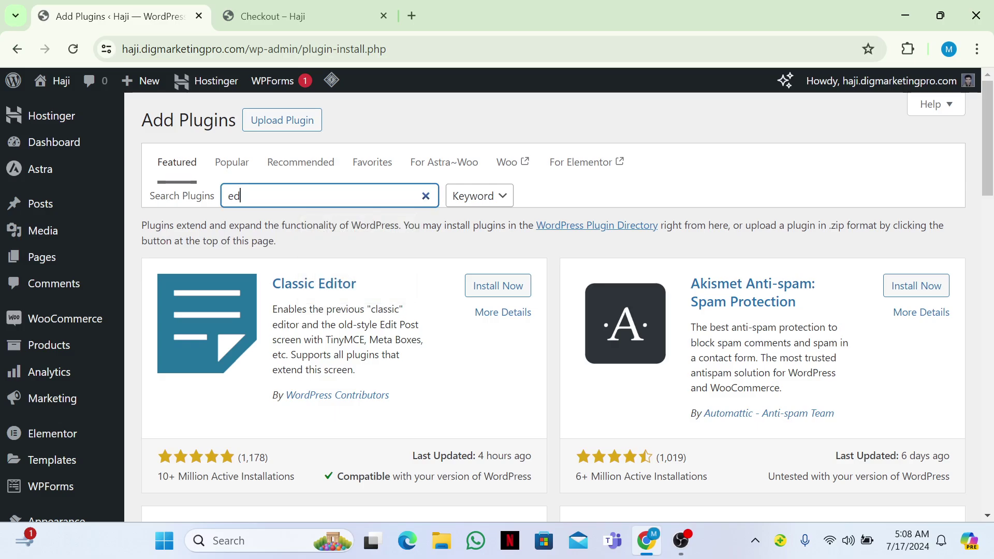
{"action": "type", "text": "it chec"}
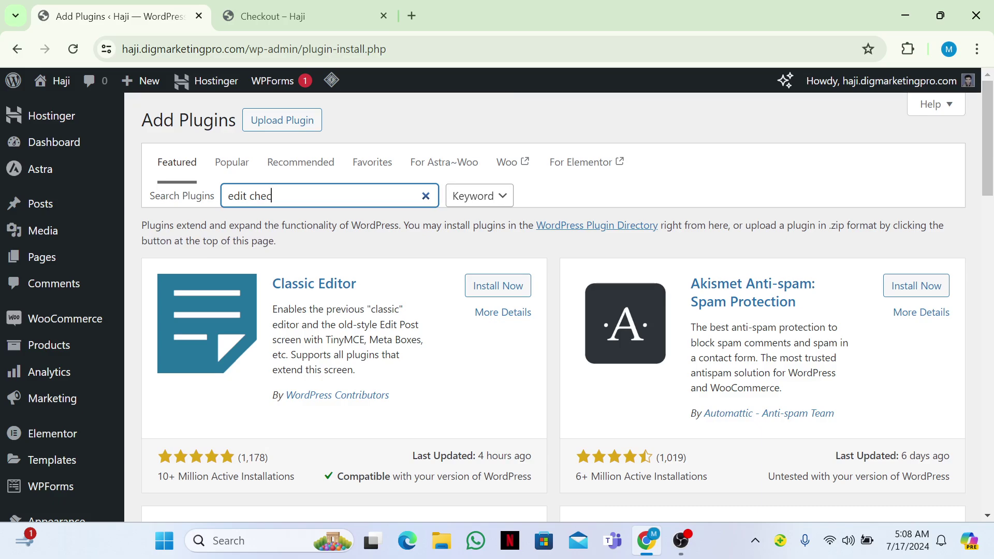
{"action": "type", "text": "kout fields"}
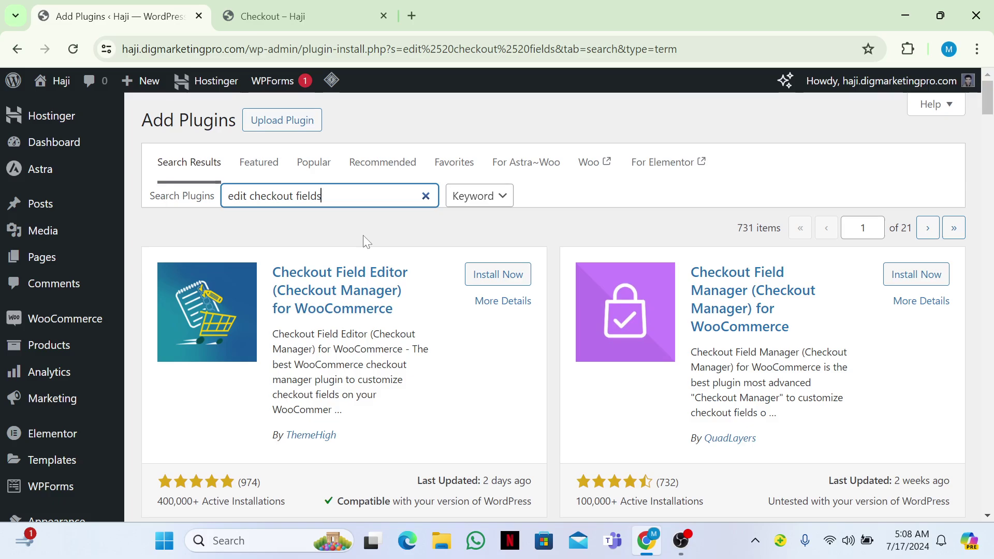
{"action": "left_click", "coordinate": [494, 280]}
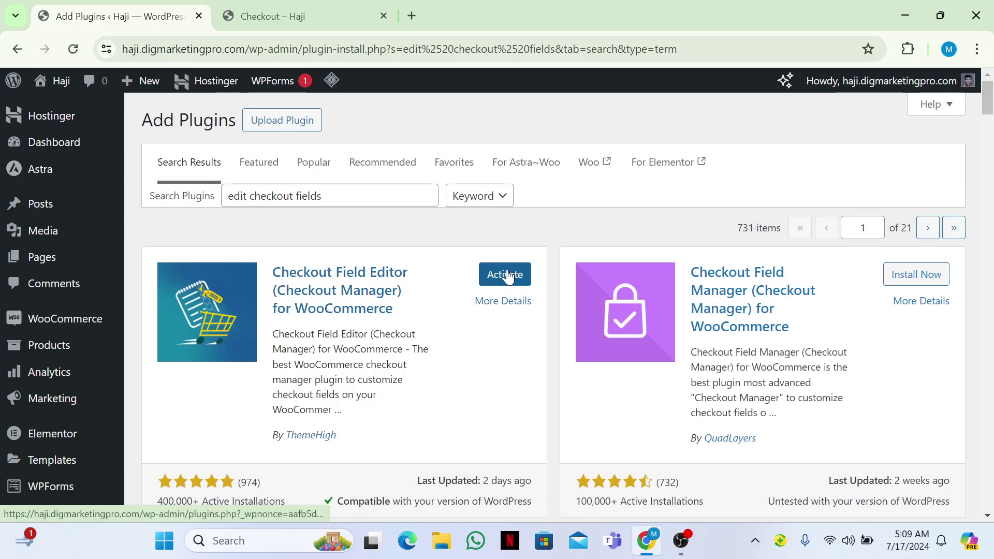
{"action": "left_click", "coordinate": [506, 276]}
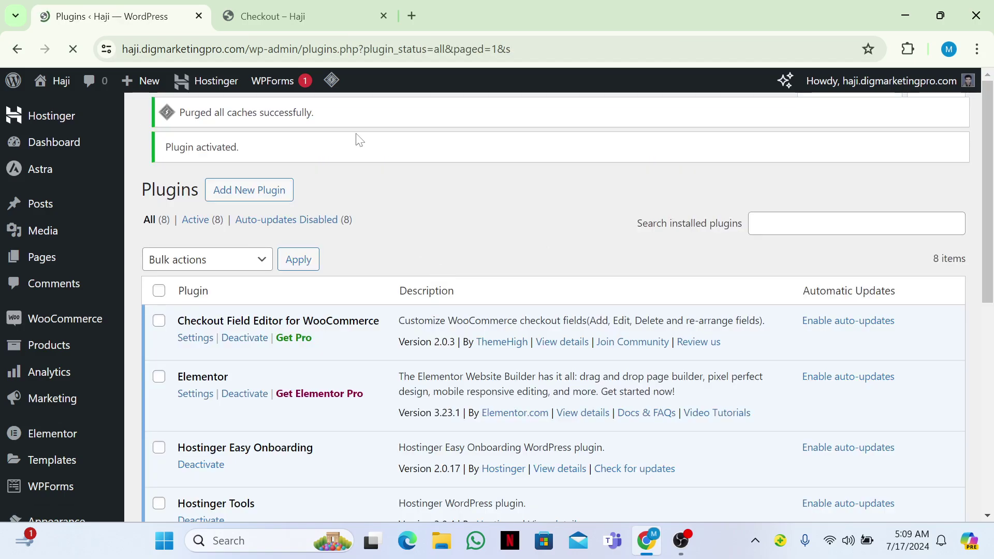
Switch to the checkout tab, then back to the Plugins admin tab.
{"action": "left_click", "coordinate": [319, 15]}
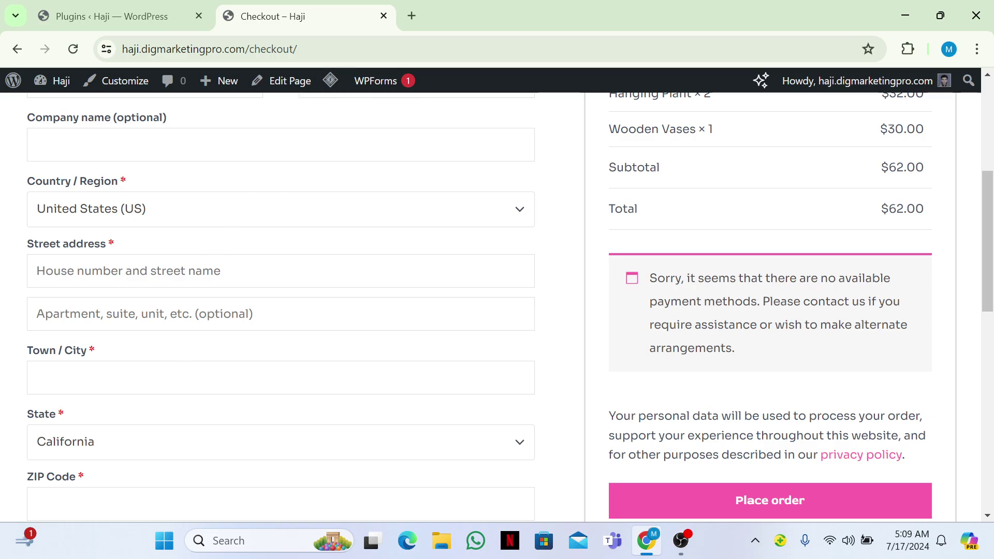
{"action": "left_click", "coordinate": [76, 16]}
{"action": "mouse_move", "coordinate": [64, 318]}
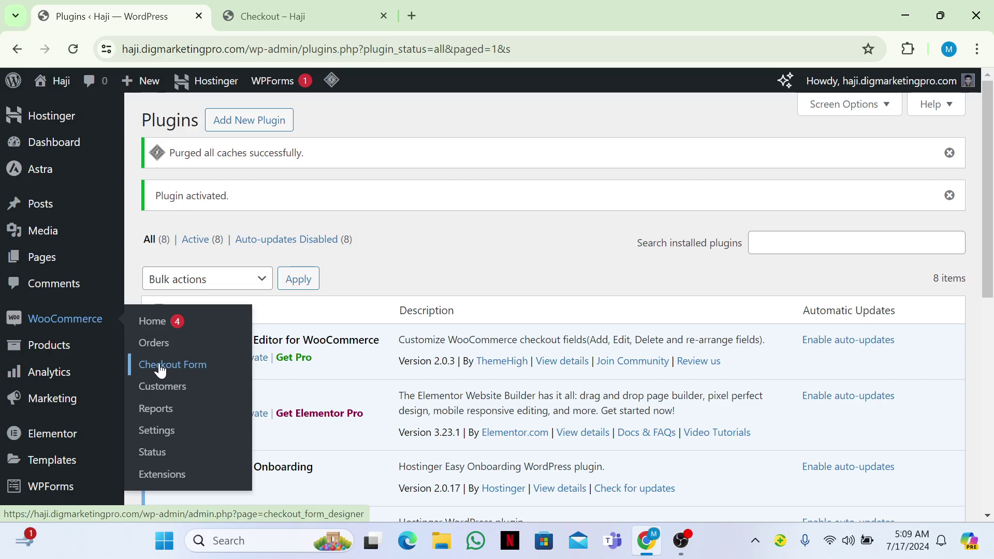
Enable and save billing_first_name and billing_country in the WooCommerce Checkout Form editor.
{"action": "left_click", "coordinate": [161, 365]}
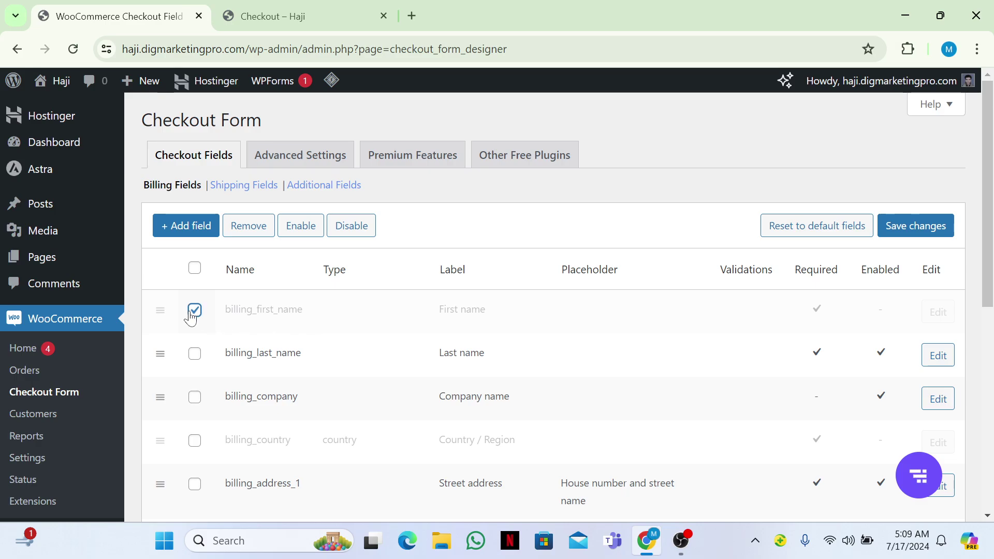
{"action": "left_click", "coordinate": [300, 226]}
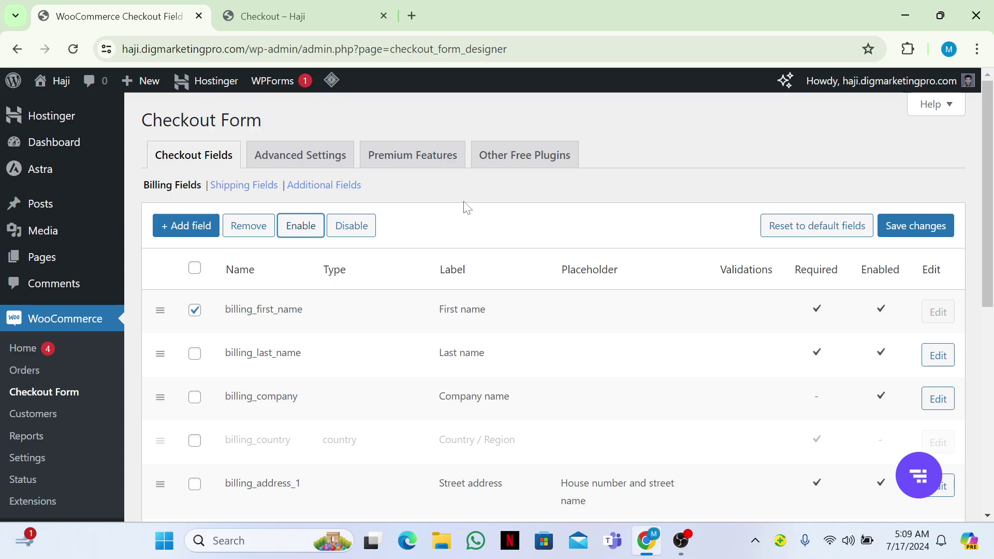
{"action": "left_click", "coordinate": [889, 226]}
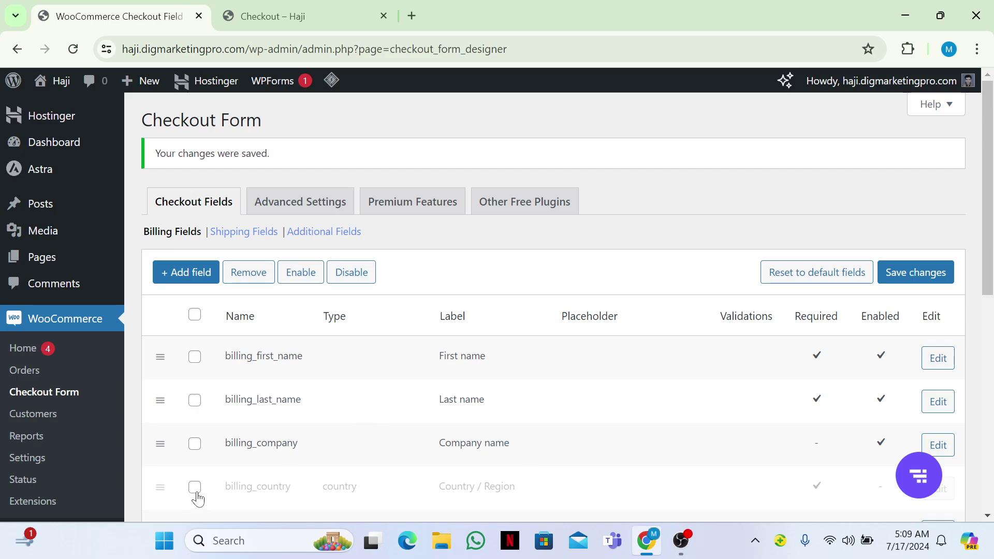
{"action": "left_click", "coordinate": [299, 276]}
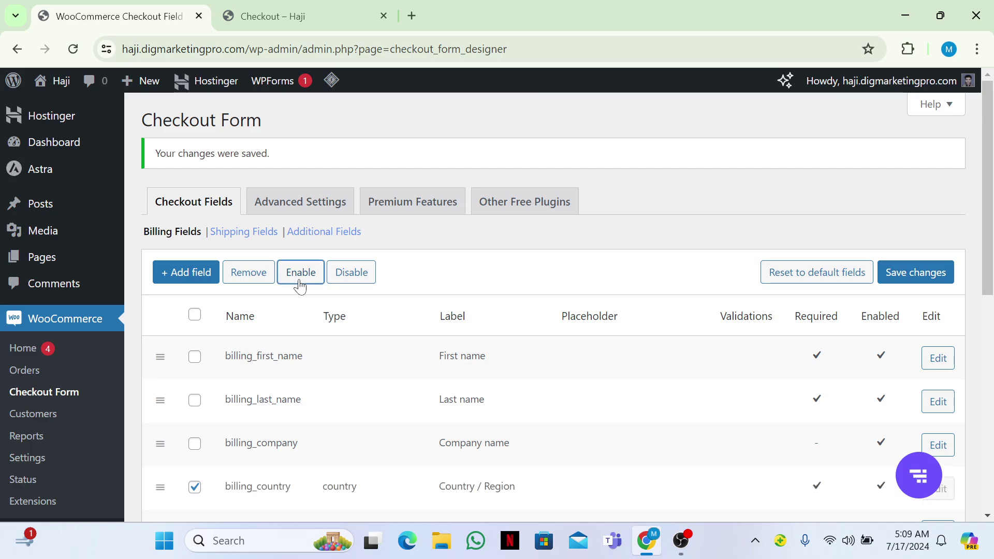
{"action": "left_click", "coordinate": [906, 276]}
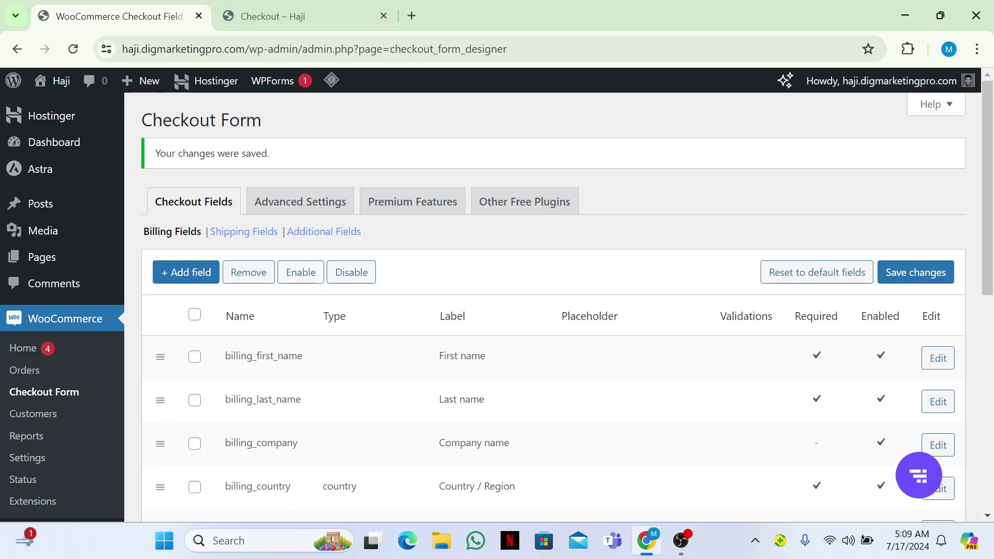
{"action": "scroll", "coordinate": [525, 360], "scroll_direction": "down", "scroll_amount": 3}
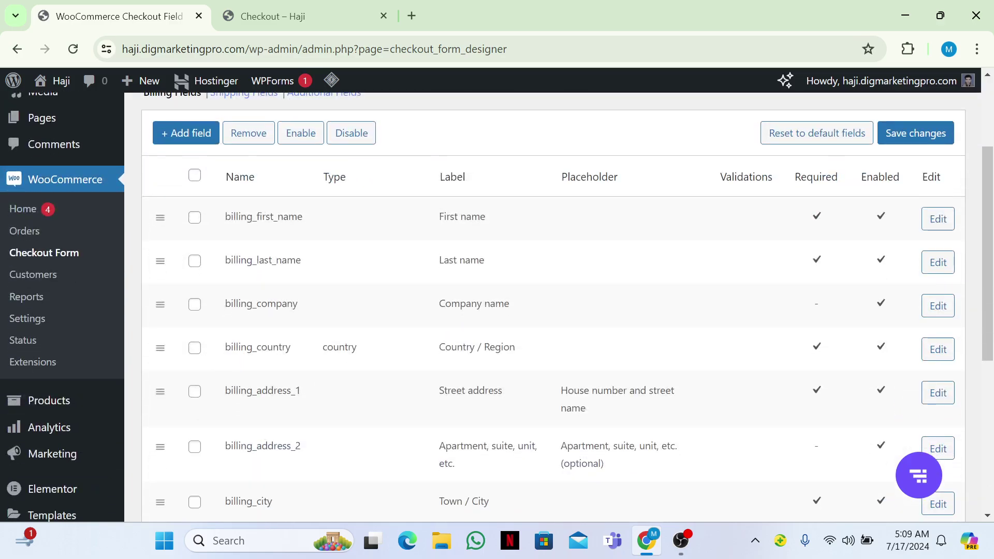
Switch to the Checkout – Haji tab to review its Billing details.
{"action": "left_click", "coordinate": [274, 9]}
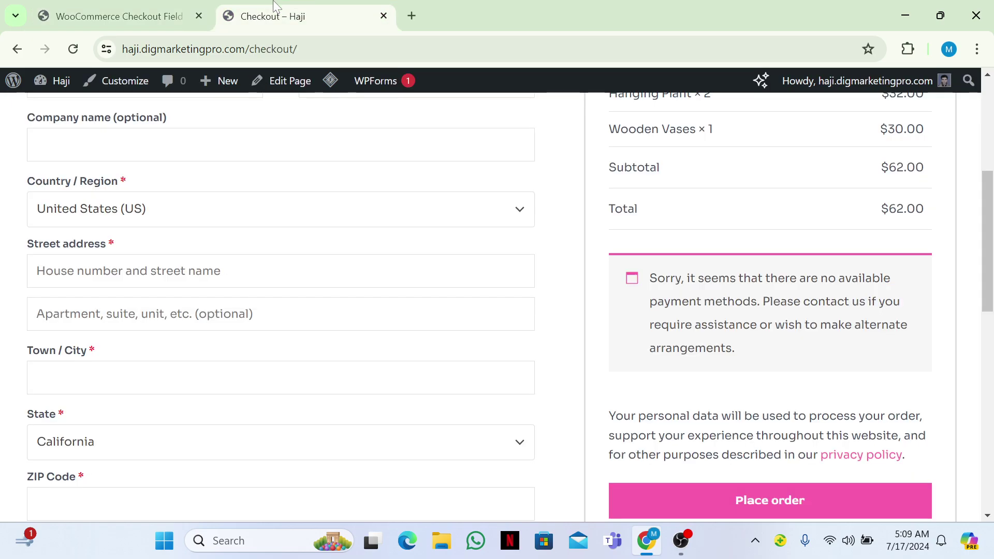
{"action": "scroll", "coordinate": [155, 380], "scroll_direction": "up", "scroll_amount": 1}
{"action": "scroll", "coordinate": [155, 381], "scroll_direction": "up", "scroll_amount": 1}
{"action": "scroll", "coordinate": [138, 391], "scroll_direction": "down", "scroll_amount": 1}
{"action": "scroll", "coordinate": [133, 476], "scroll_direction": "up", "scroll_amount": 2}
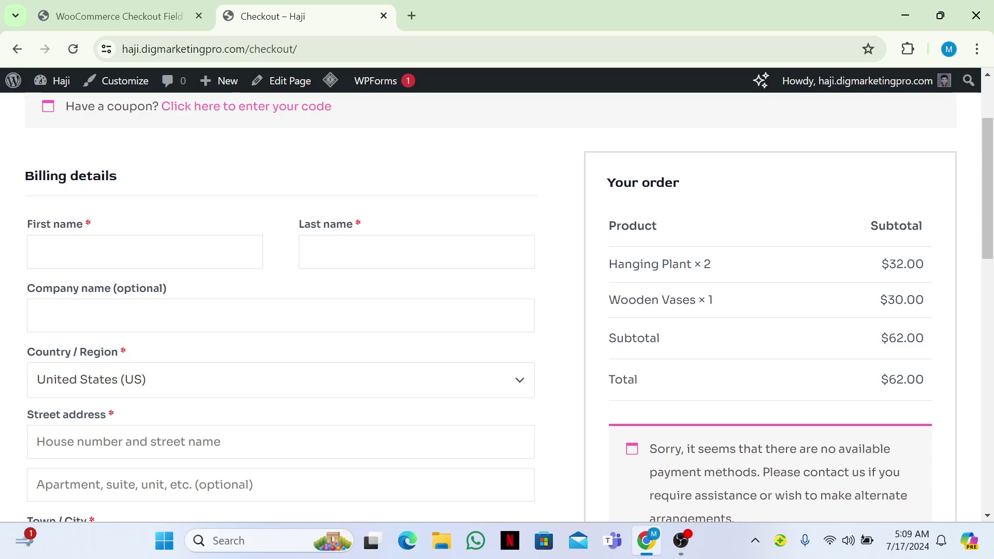
{"action": "scroll", "coordinate": [156, 389], "scroll_direction": "down", "scroll_amount": 2}
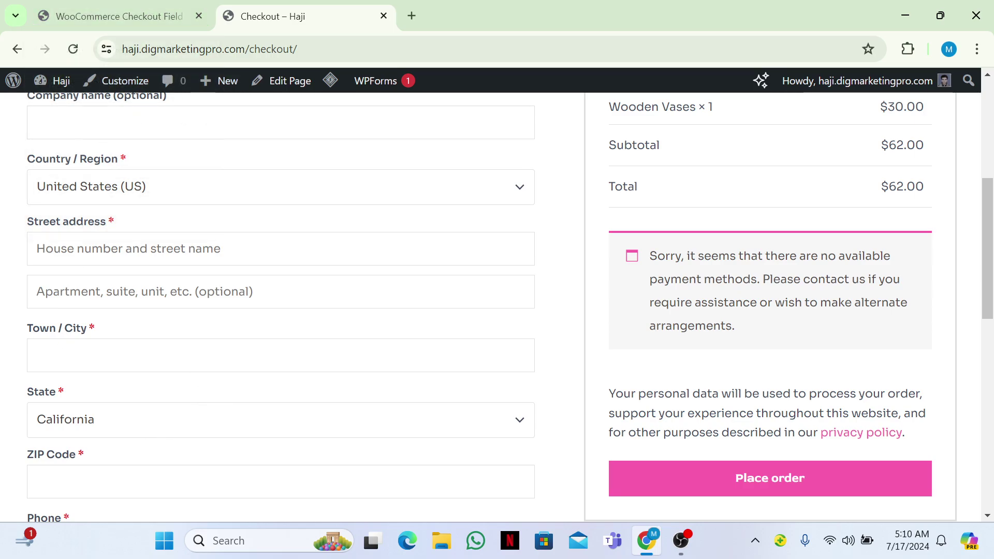
Disable the billing_city (Town / City) field in the Checkout Form editor and save.
{"action": "left_click", "coordinate": [78, 9]}
{"action": "scroll", "coordinate": [248, 404], "scroll_direction": "down", "scroll_amount": 2}
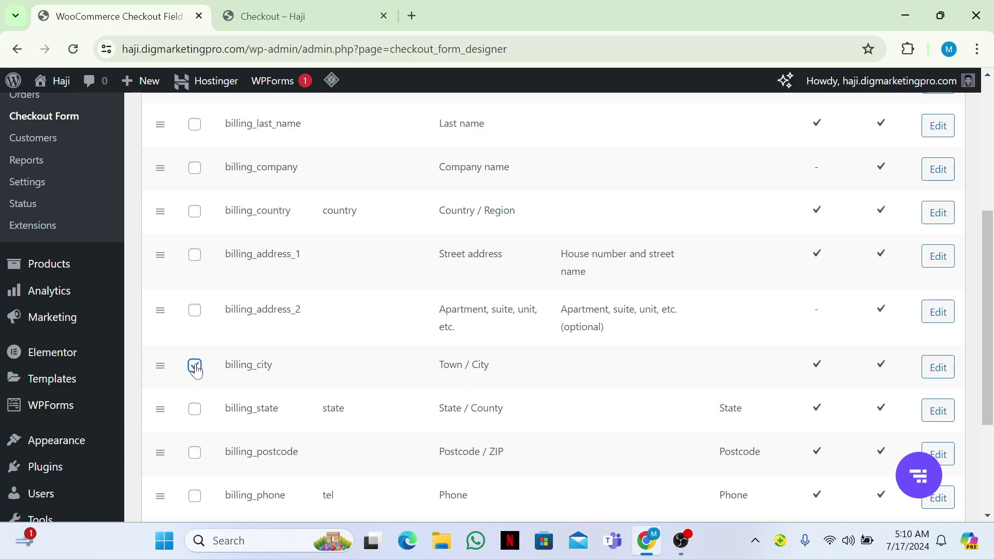
{"action": "scroll", "coordinate": [194, 368], "scroll_direction": "up", "scroll_amount": 2}
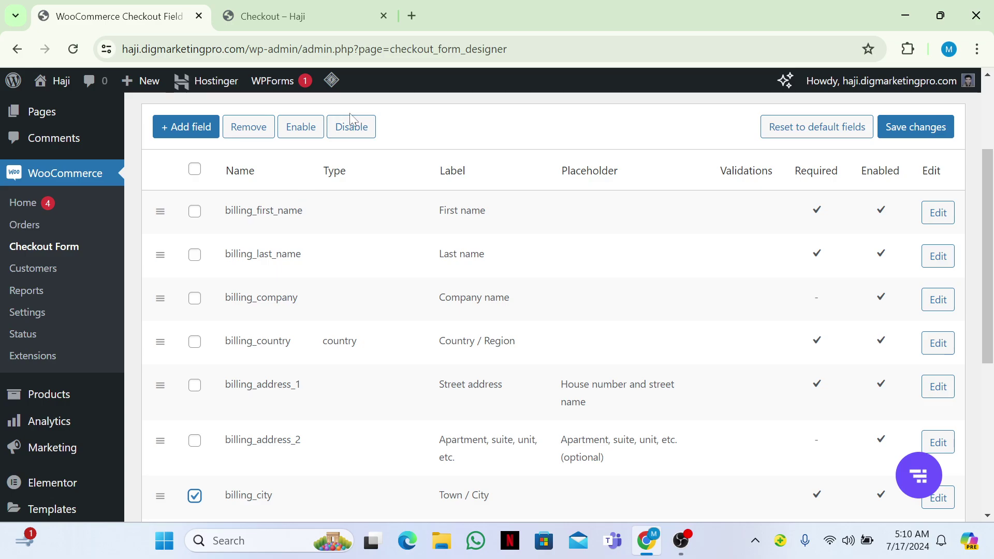
{"action": "left_click", "coordinate": [351, 132]}
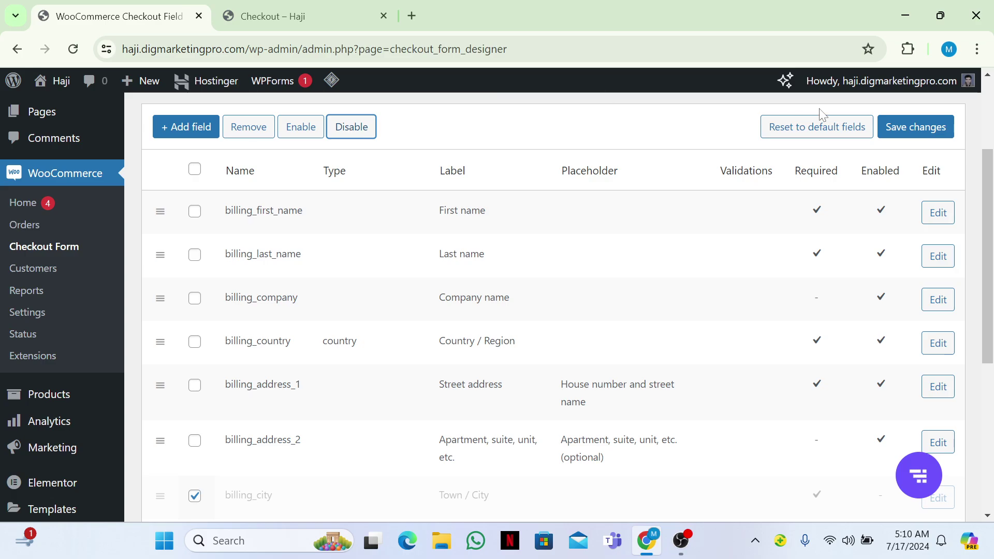
{"action": "left_click", "coordinate": [906, 132]}
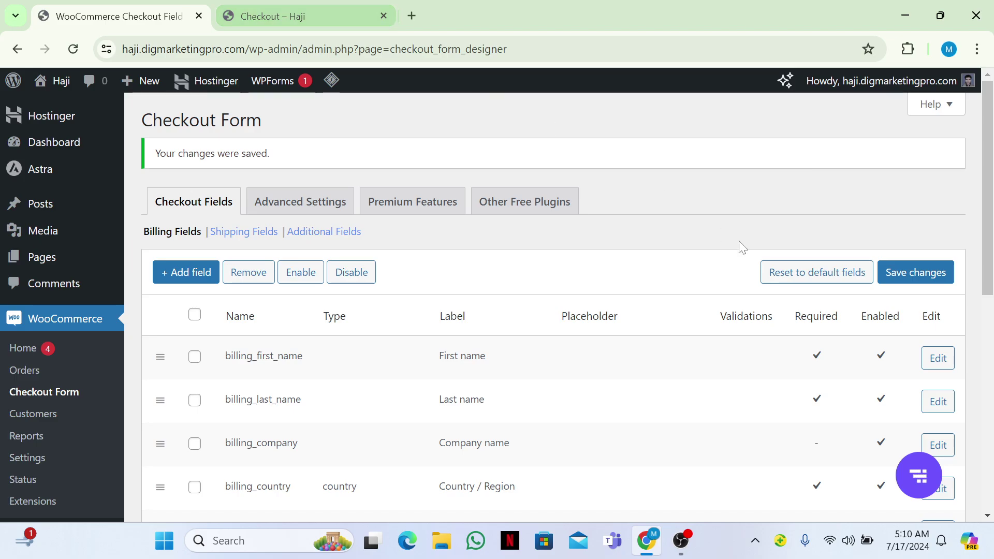
{"action": "left_click", "coordinate": [900, 276]}
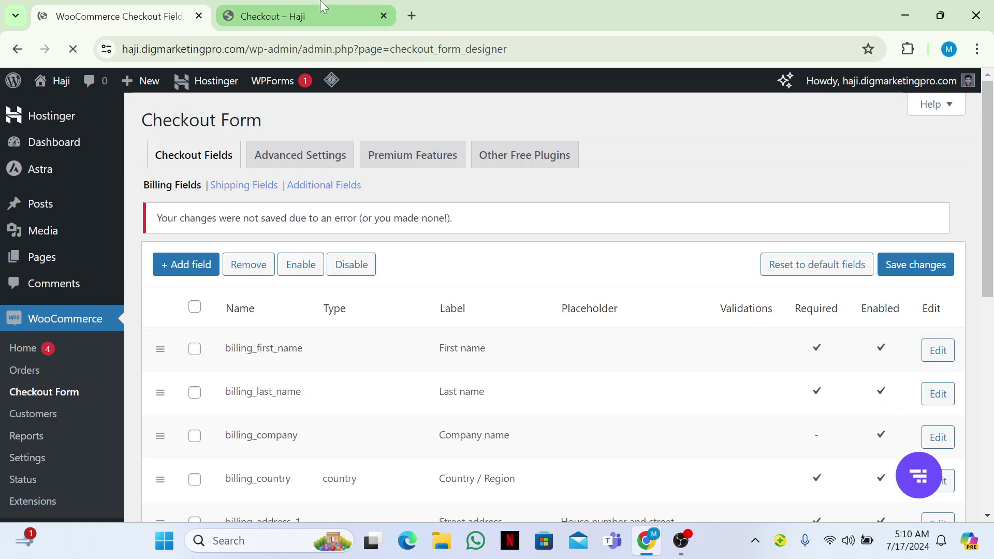
Reload the live checkout page to check that Town / City is gone.
{"action": "left_click", "coordinate": [318, 11]}
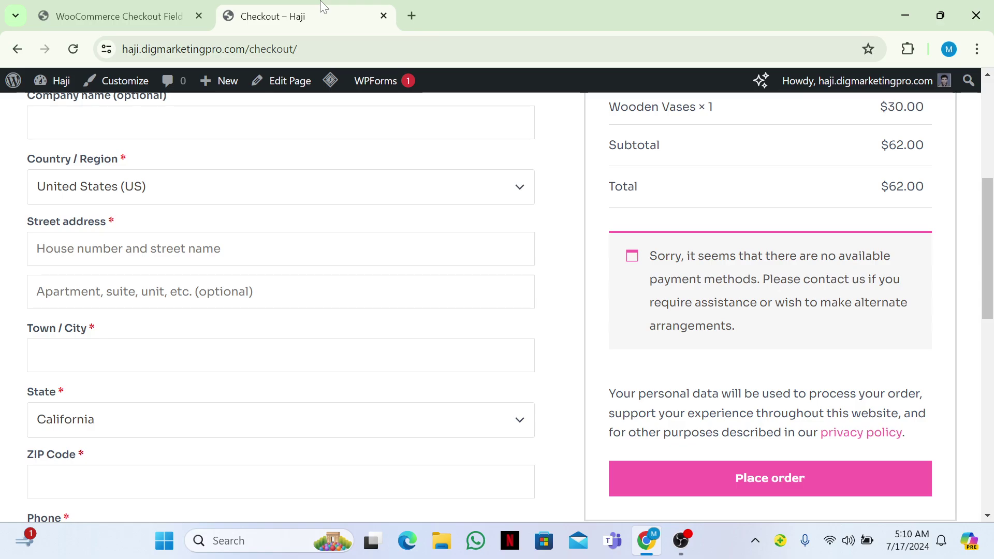
{"action": "left_click", "coordinate": [73, 50]}
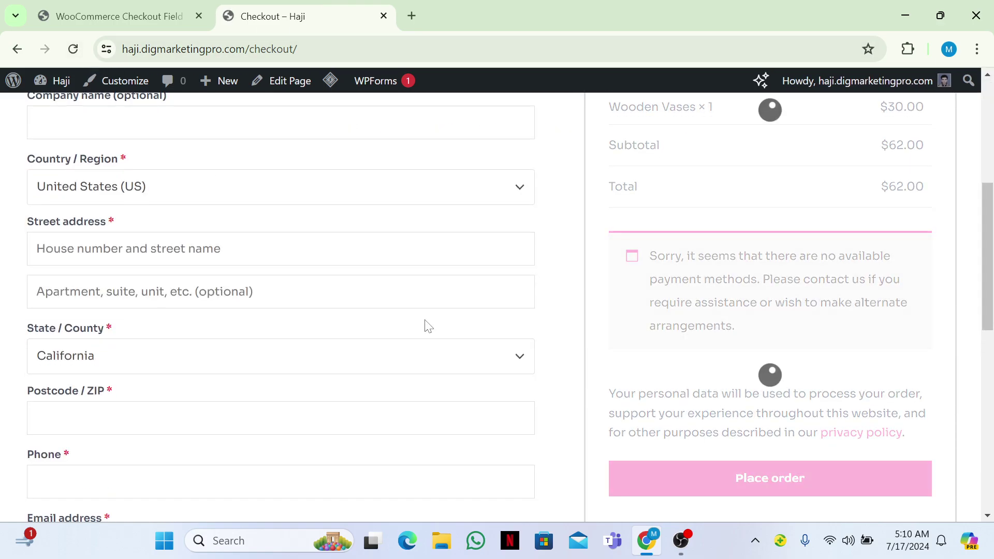
{"action": "scroll", "coordinate": [424, 325], "scroll_direction": "down", "scroll_amount": 1}
{"action": "scroll", "coordinate": [425, 325], "scroll_direction": "down", "scroll_amount": 1}
{"action": "scroll", "coordinate": [425, 326], "scroll_direction": "up", "scroll_amount": 2}
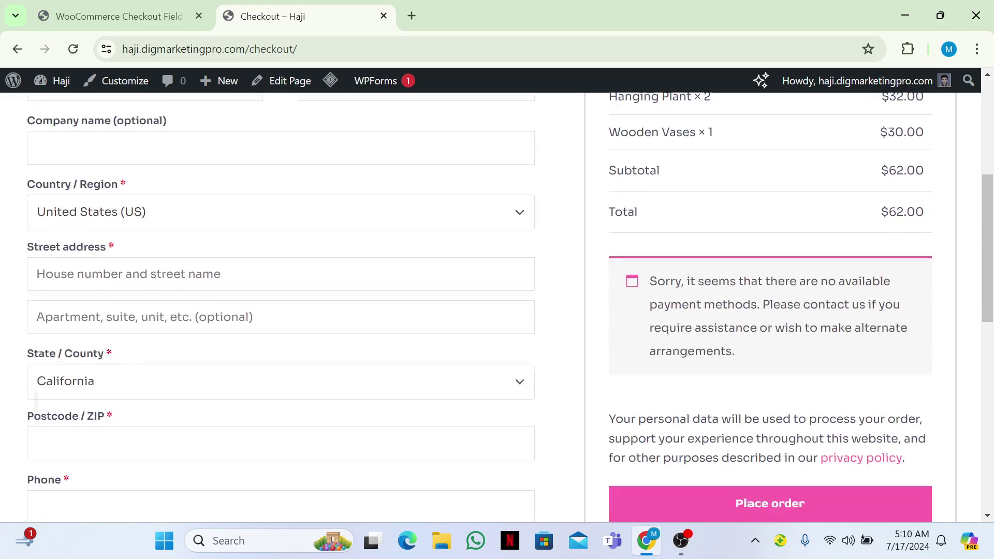
{"action": "scroll", "coordinate": [497, 311], "scroll_direction": "down", "scroll_amount": 2}
{"action": "scroll", "coordinate": [498, 310], "scroll_direction": "up", "scroll_amount": 1}
{"action": "scroll", "coordinate": [497, 311], "scroll_direction": "down", "scroll_amount": 1}
{"action": "scroll", "coordinate": [497, 311], "scroll_direction": "down", "scroll_amount": 1}
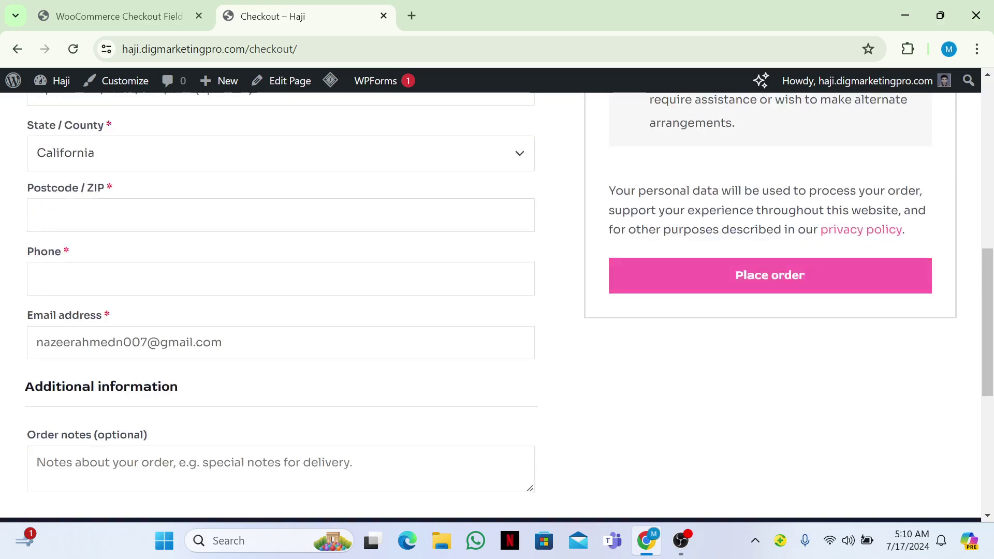
{"action": "scroll", "coordinate": [497, 310], "scroll_direction": "down", "scroll_amount": 1}
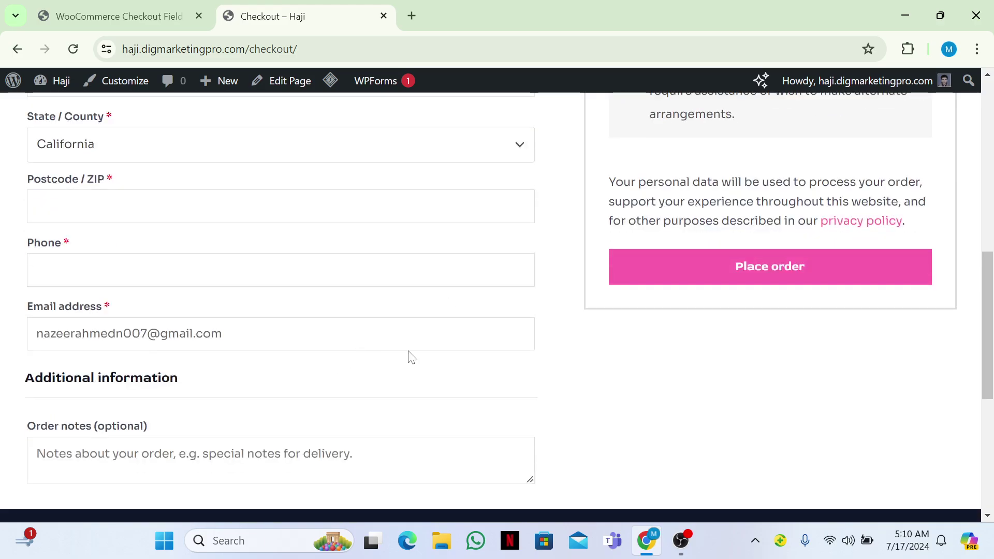
Return to the Checkout Form editor and show its Additional Fields section.
{"action": "left_click", "coordinate": [142, 8]}
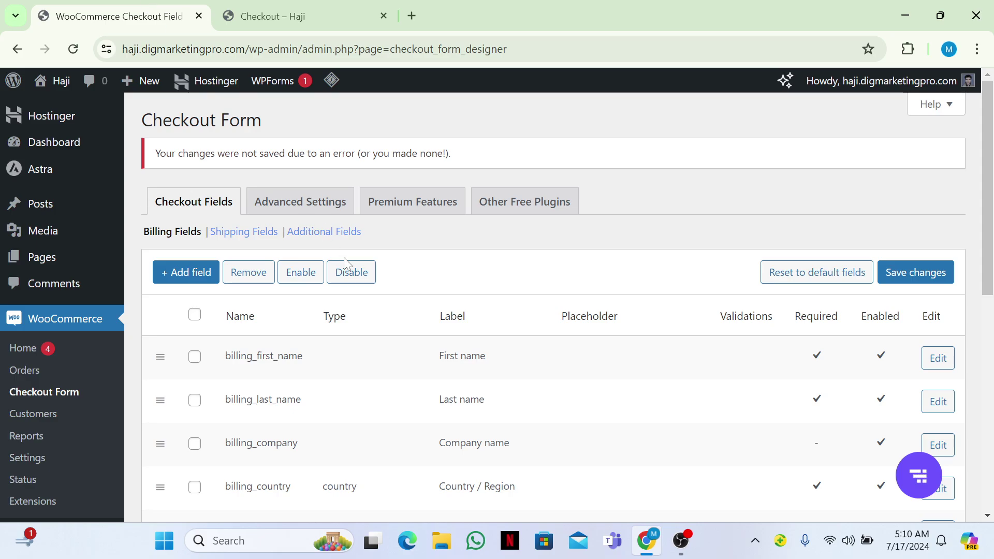
{"action": "scroll", "coordinate": [535, 345], "scroll_direction": "down", "scroll_amount": 1}
{"action": "scroll", "coordinate": [535, 345], "scroll_direction": "down", "scroll_amount": 2}
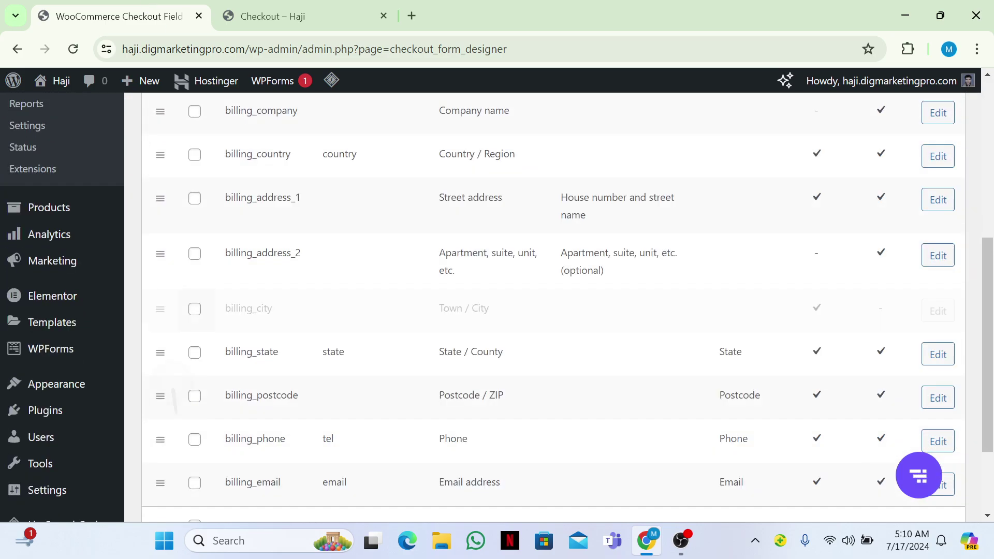
{"action": "scroll", "coordinate": [498, 310], "scroll_direction": "down", "scroll_amount": 2}
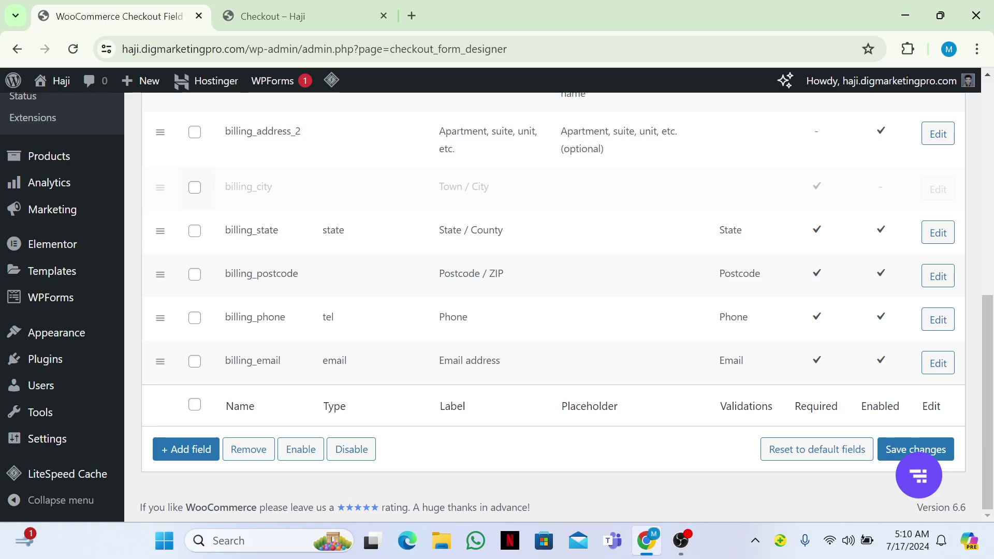
{"action": "scroll", "coordinate": [497, 311], "scroll_direction": "up", "scroll_amount": 3}
{"action": "scroll", "coordinate": [498, 311], "scroll_direction": "up", "scroll_amount": 3}
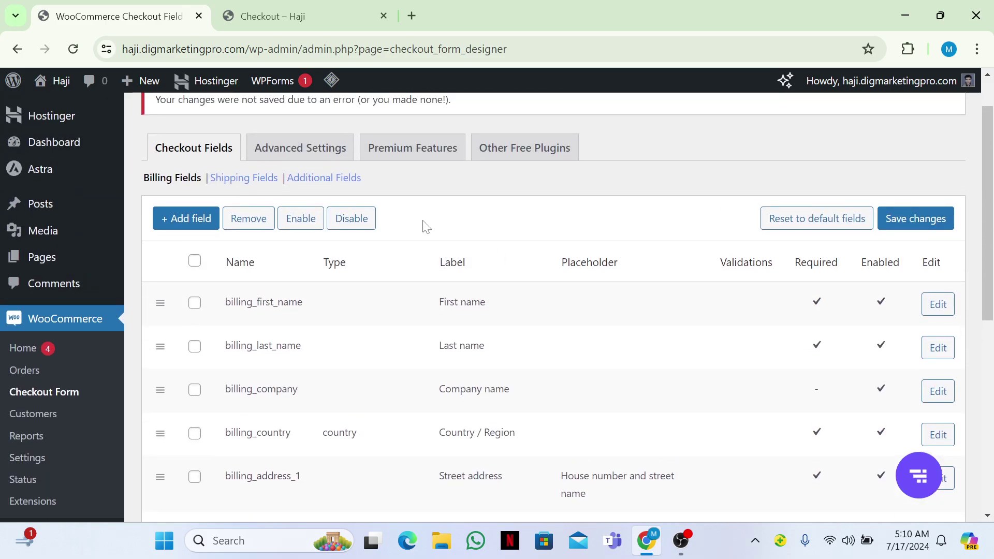
{"action": "left_click", "coordinate": [327, 180]}
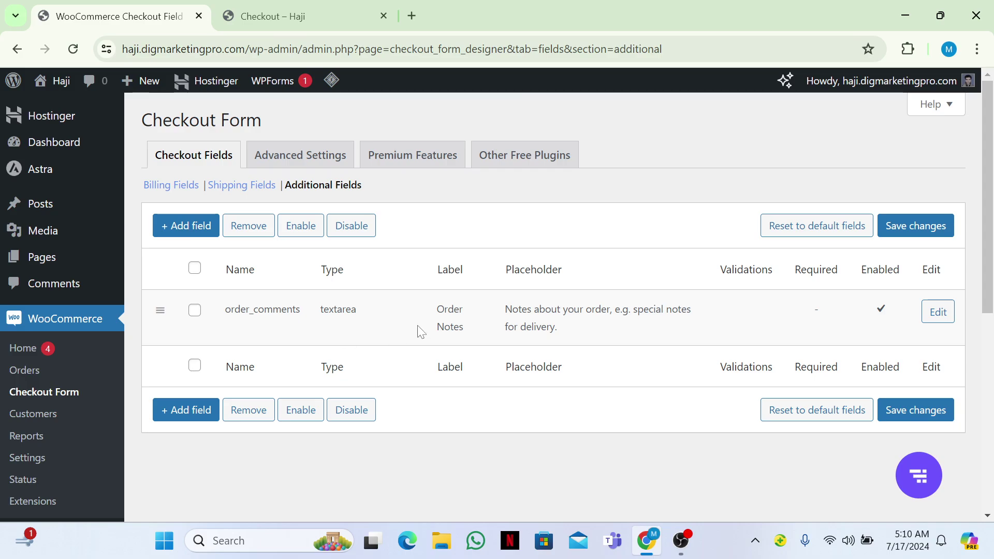
Add a Heading-type additional field labelled 'Write Your Message' and save it.
{"action": "left_click", "coordinate": [188, 226]}
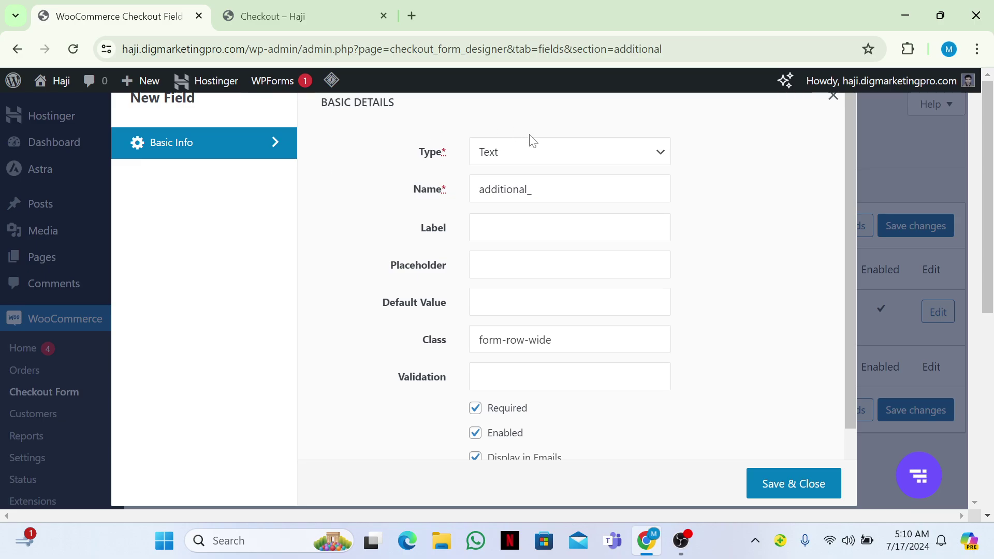
{"action": "left_click", "coordinate": [546, 160]}
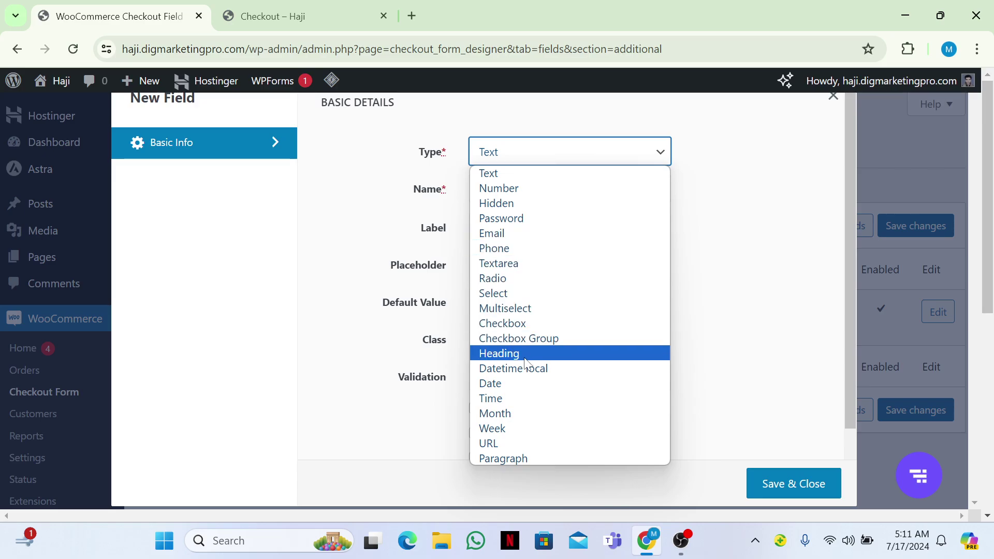
{"action": "left_click", "coordinate": [525, 363]}
{"action": "key", "text": "Tab"}
{"action": "key", "text": "Tab"}
{"action": "type", "text": "Write Your M"}
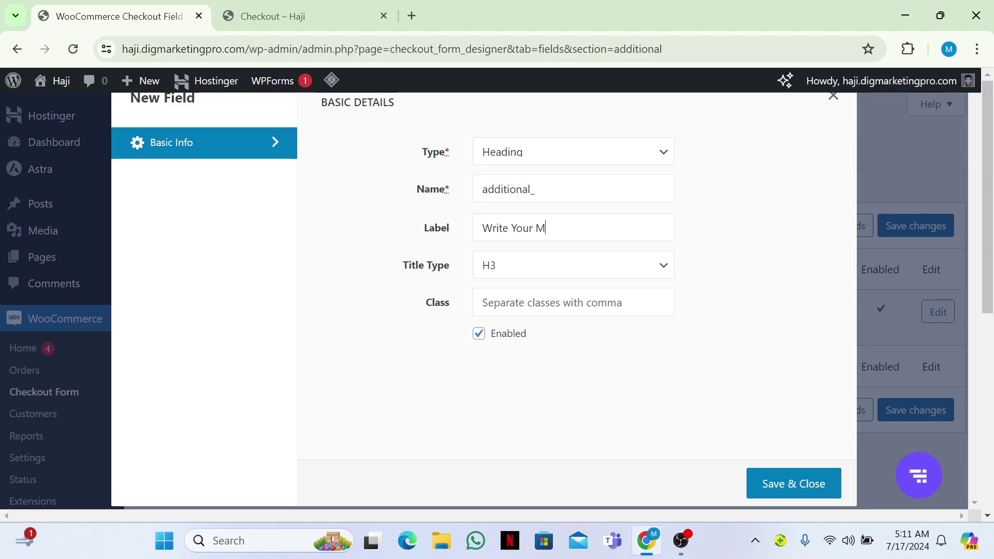
{"action": "type", "text": "essage"}
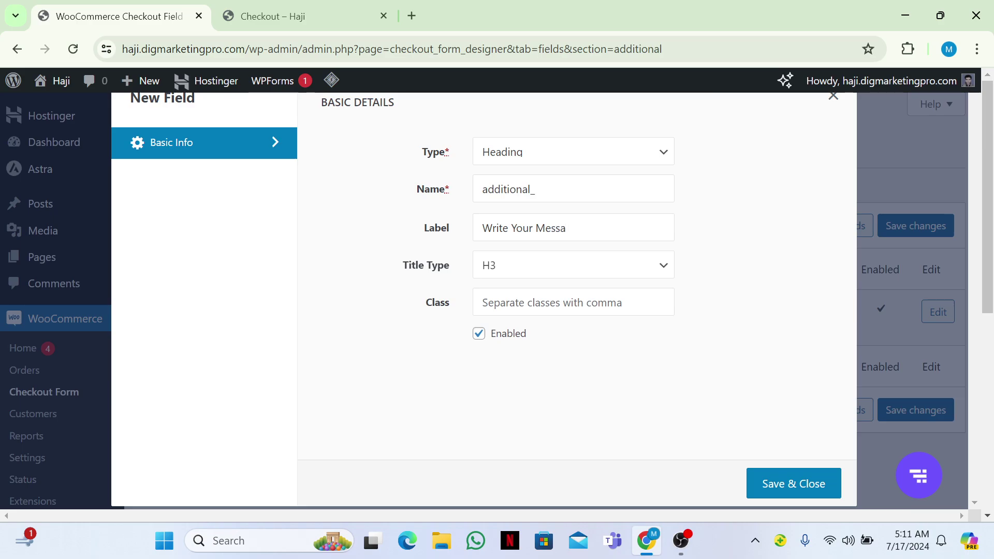
{"action": "left_click", "coordinate": [771, 488]}
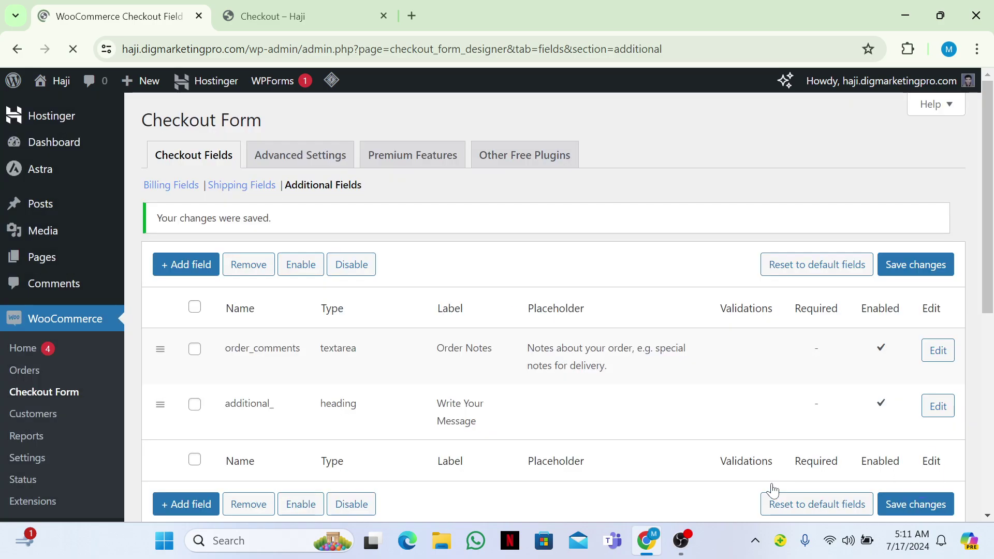
{"action": "left_click", "coordinate": [905, 276]}
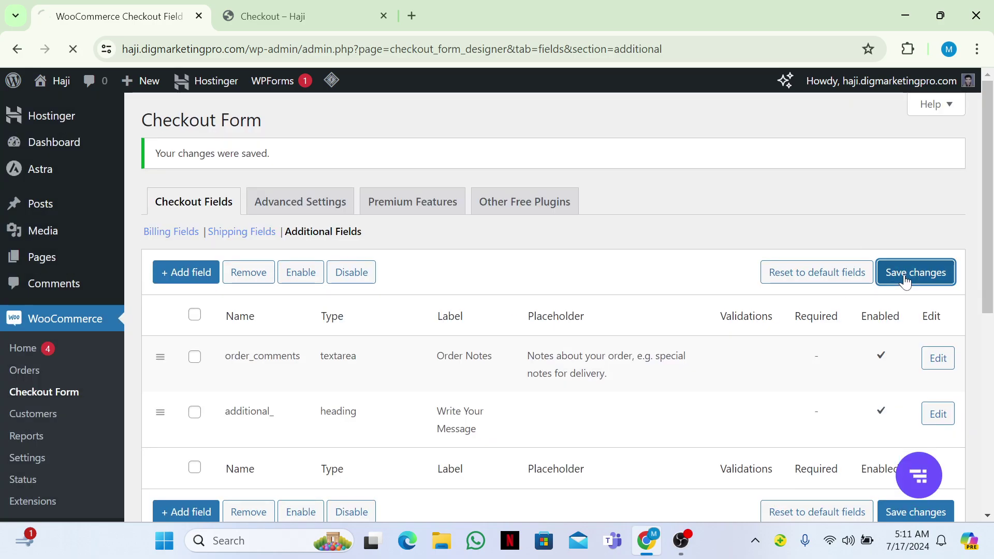
{"action": "left_click", "coordinate": [287, 6]}
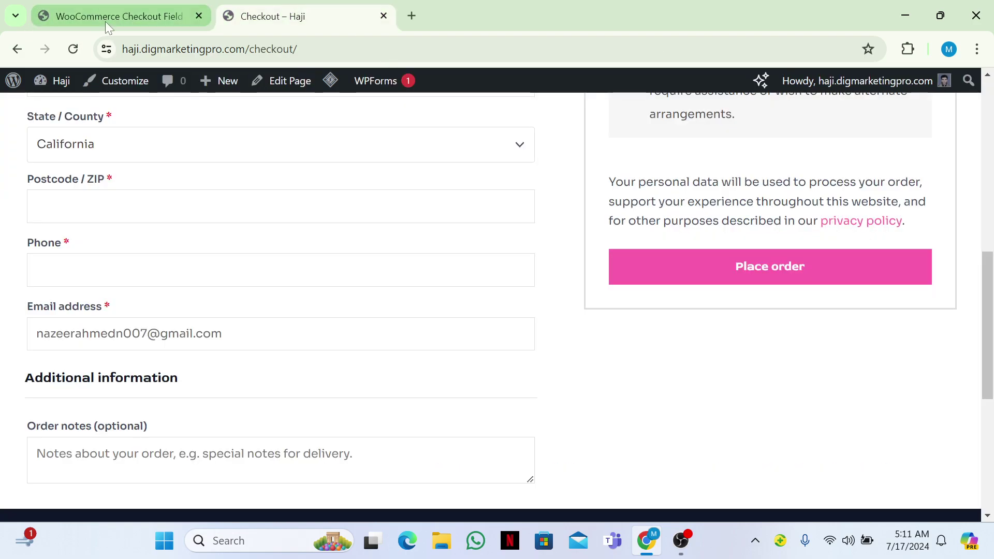
{"action": "left_click", "coordinate": [79, 51]}
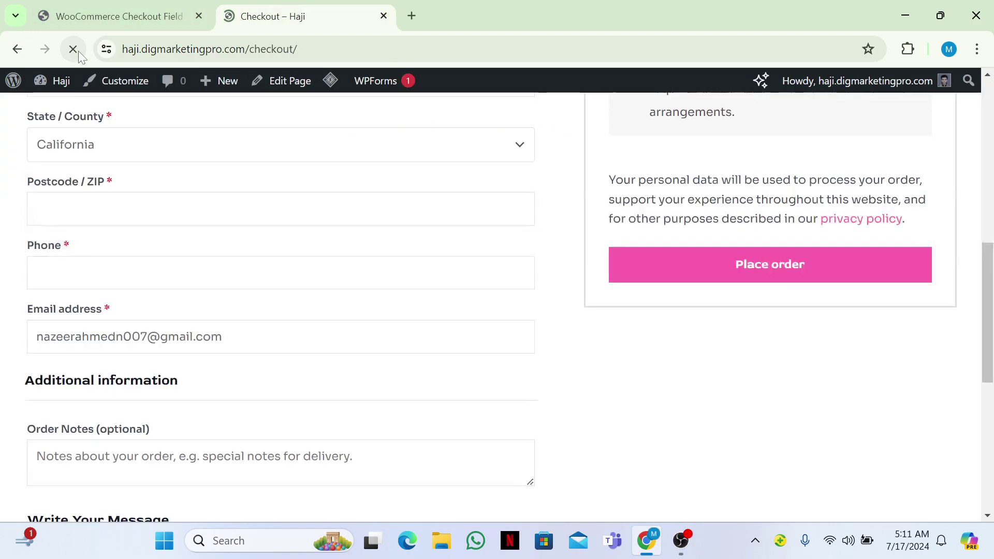
{"action": "scroll", "coordinate": [498, 311], "scroll_direction": "down", "scroll_amount": 2}
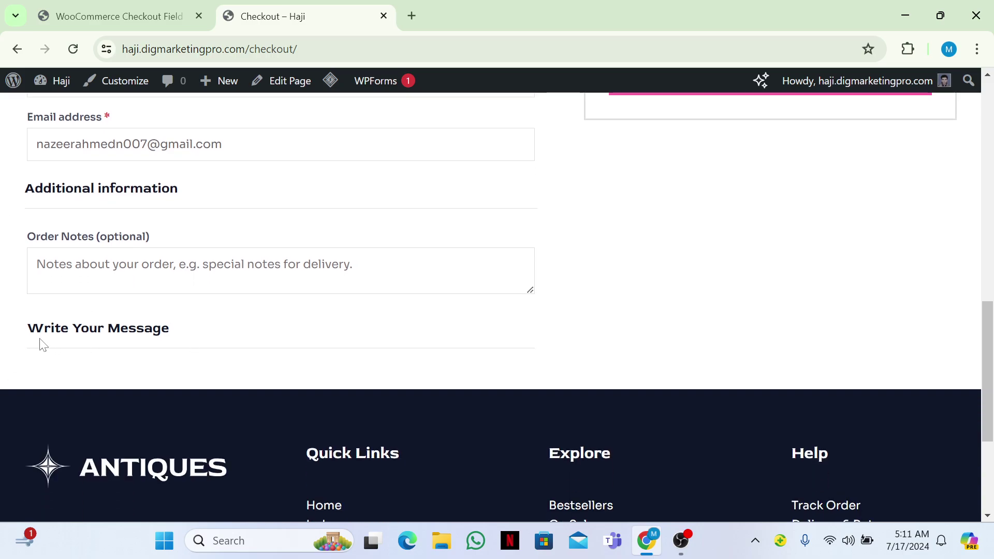
{"action": "scroll", "coordinate": [208, 392], "scroll_direction": "up", "scroll_amount": 3}
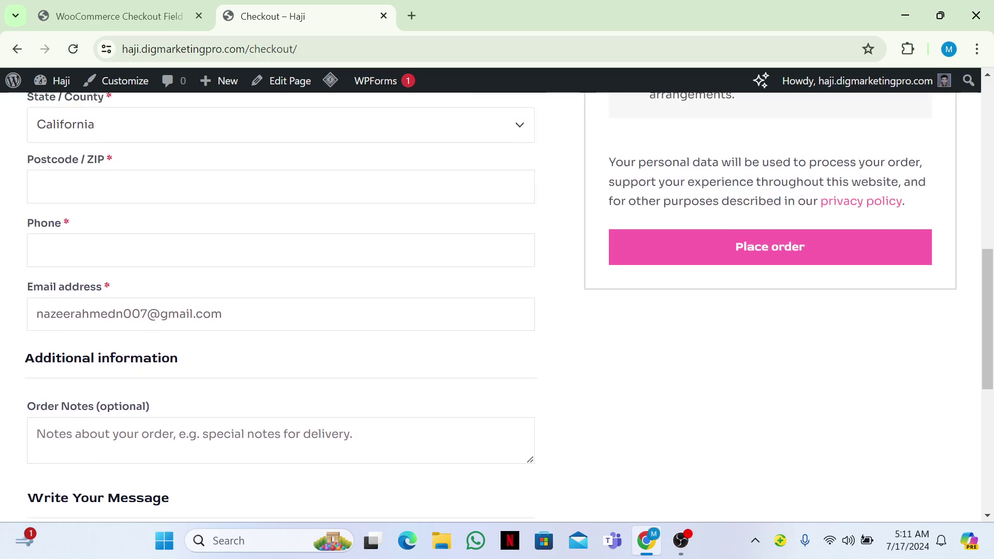
{"action": "scroll", "coordinate": [497, 302], "scroll_direction": "up", "scroll_amount": 2}
{"action": "left_click", "coordinate": [75, 6]}
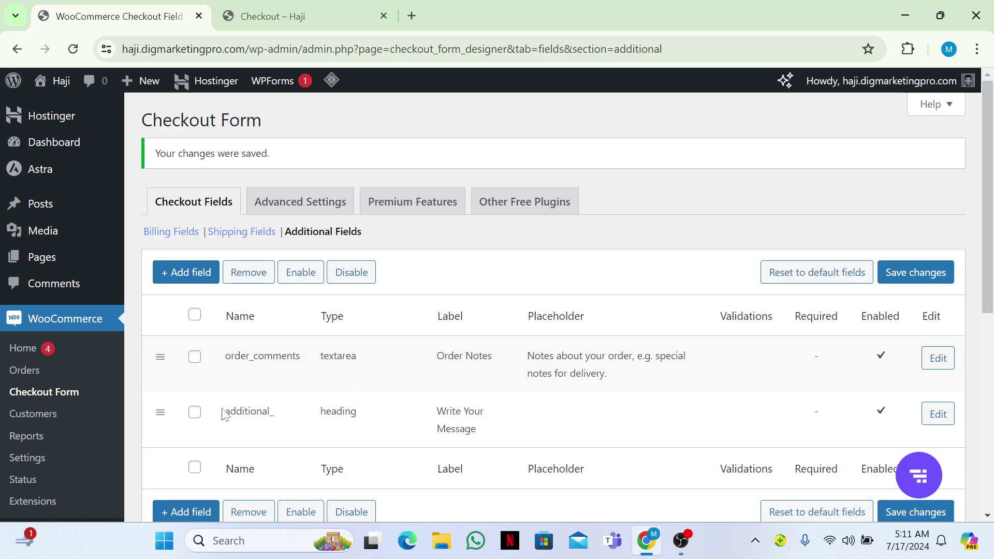
{"action": "left_click", "coordinate": [924, 417]}
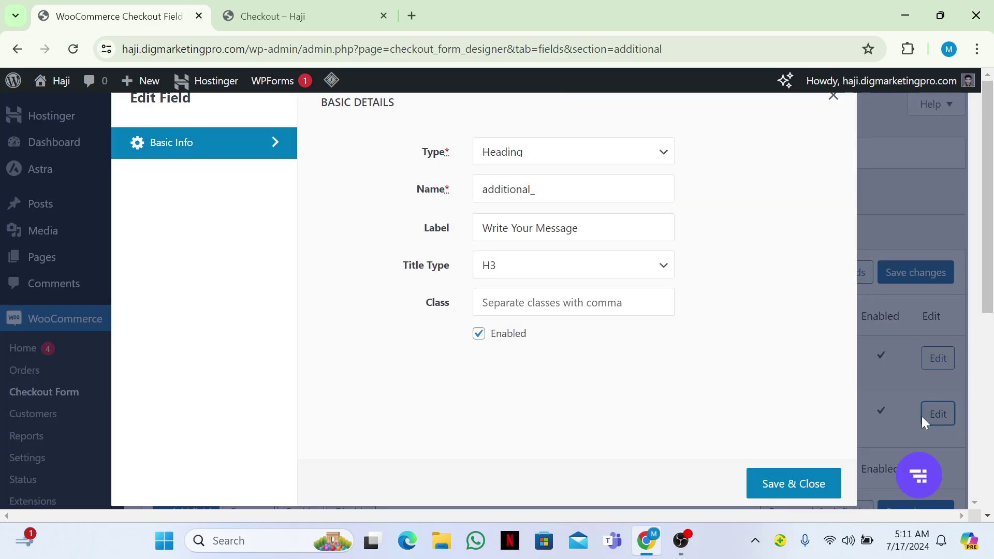
{"action": "left_click", "coordinate": [541, 165]}
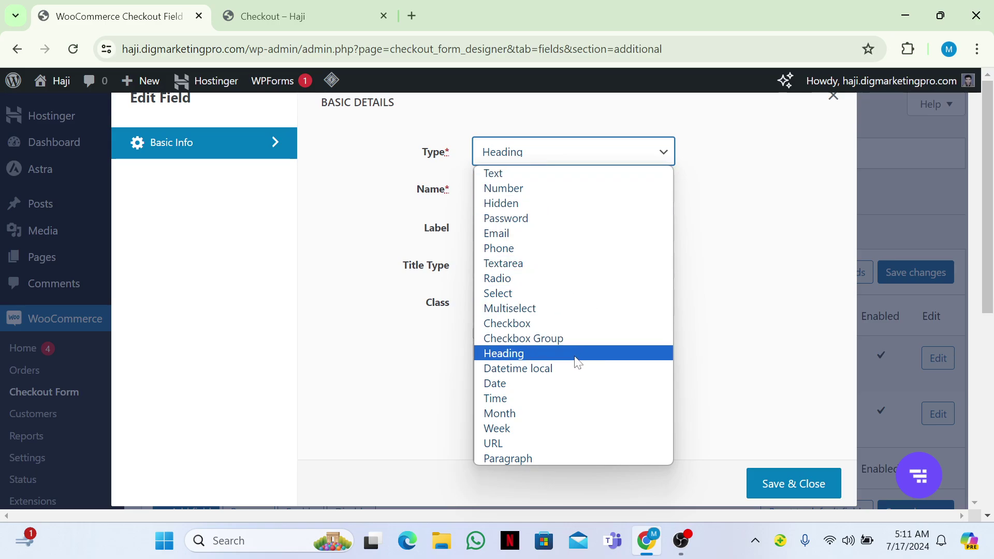
{"action": "left_click", "coordinate": [544, 325]}
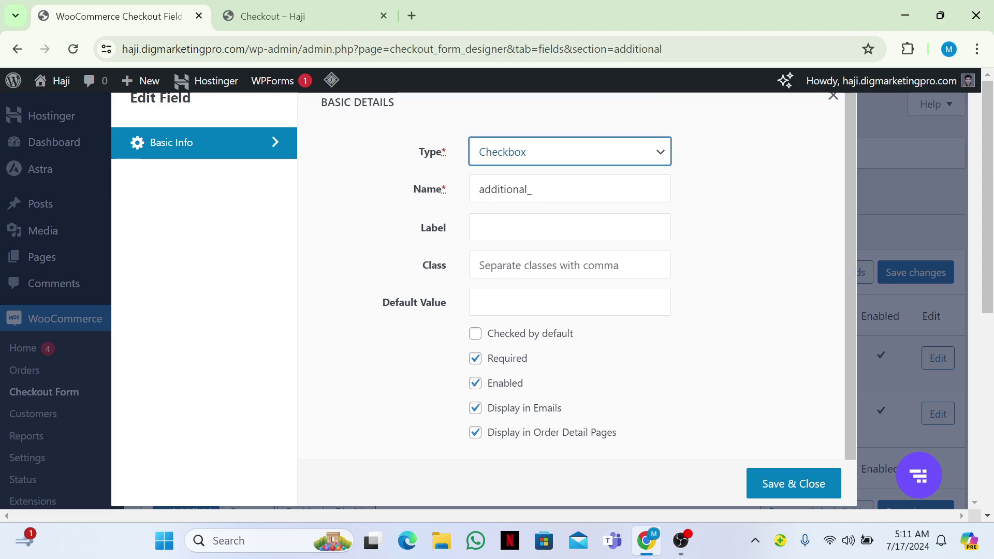
{"action": "left_click", "coordinate": [561, 228]}
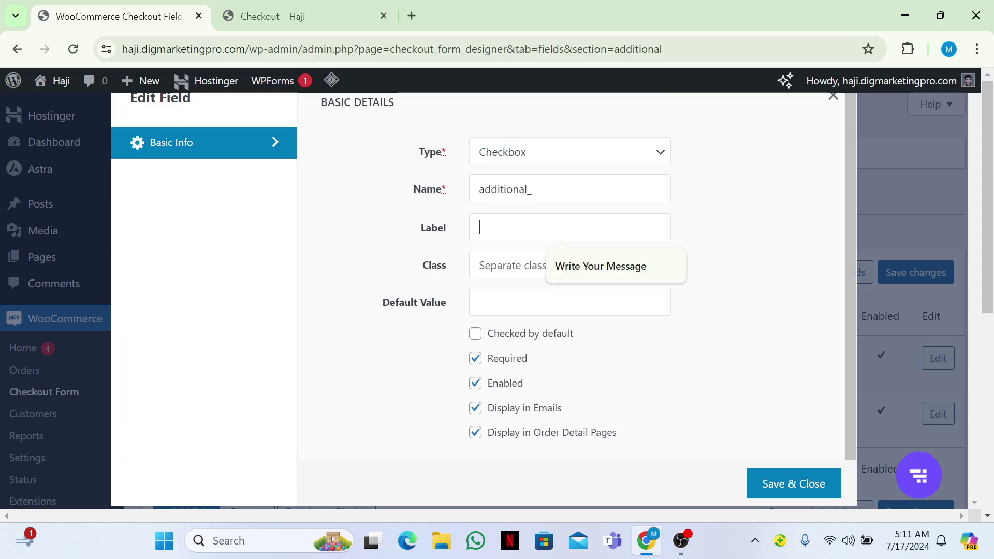
{"action": "left_click", "coordinate": [833, 97]}
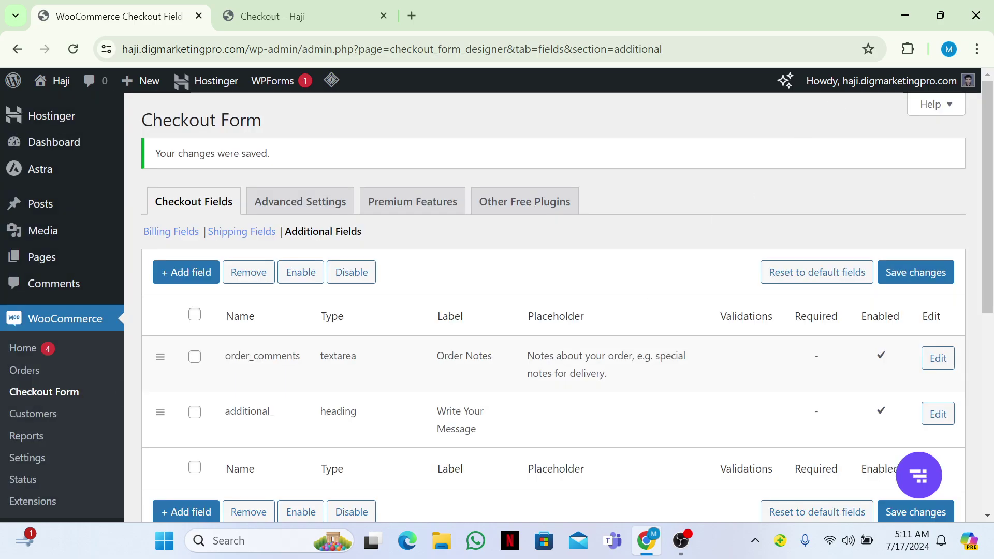
{"action": "left_click", "coordinate": [910, 512]}
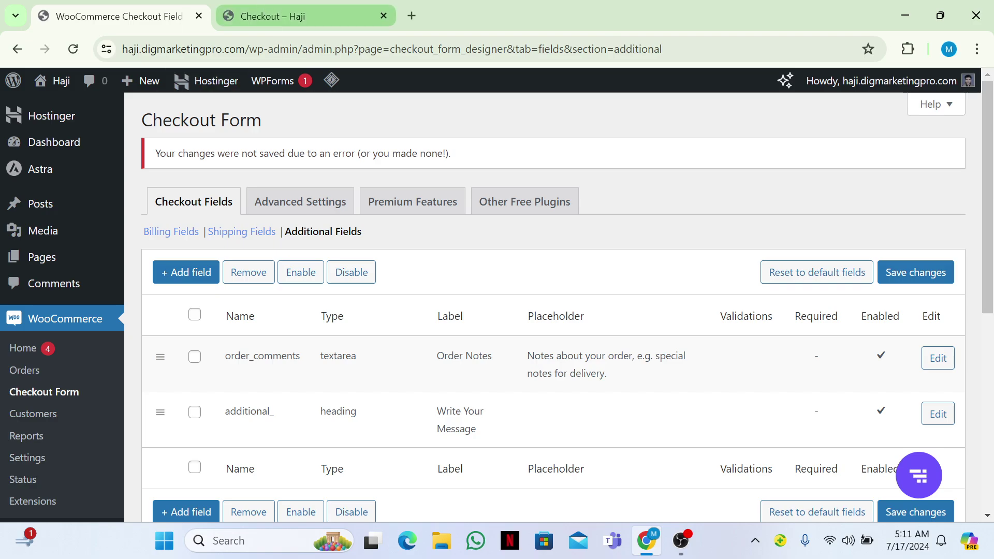
Switch to the 'Checkout – Haji' browser tab to view the live checkout page.
{"action": "left_click", "coordinate": [304, 19]}
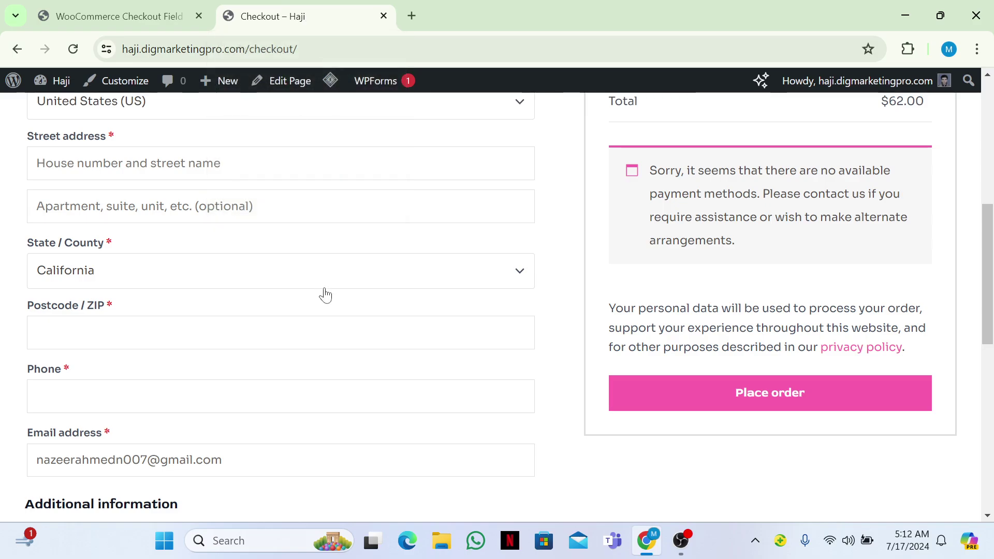
{"action": "scroll", "coordinate": [325, 294], "scroll_direction": "up", "scroll_amount": 1}
{"action": "scroll", "coordinate": [325, 294], "scroll_direction": "up", "scroll_amount": 1}
{"action": "scroll", "coordinate": [325, 294], "scroll_direction": "up", "scroll_amount": 1}
{"action": "scroll", "coordinate": [326, 294], "scroll_direction": "up", "scroll_amount": 1}
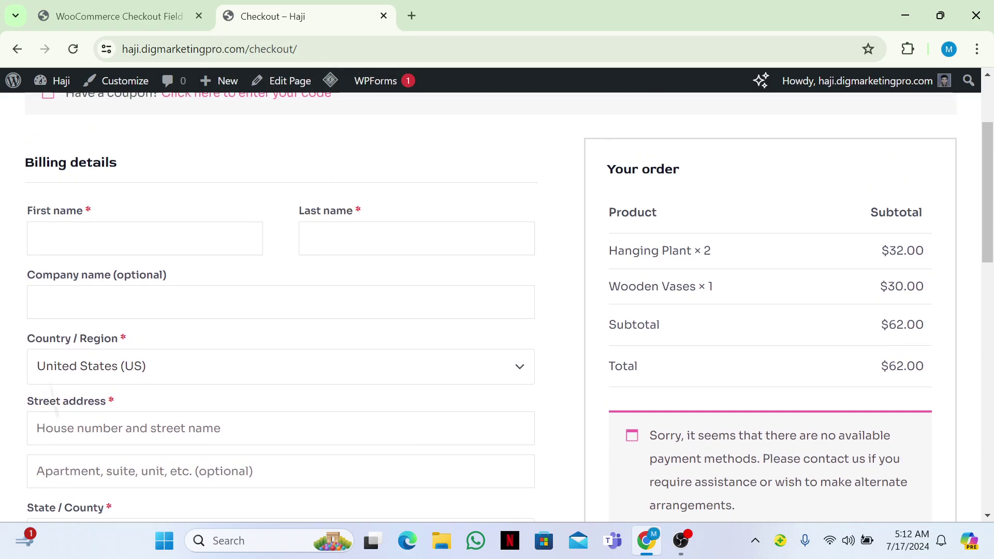
{"action": "scroll", "coordinate": [53, 395], "scroll_direction": "up", "scroll_amount": 1}
{"action": "scroll", "coordinate": [55, 389], "scroll_direction": "down", "scroll_amount": 1}
{"action": "scroll", "coordinate": [60, 381], "scroll_direction": "down", "scroll_amount": 1}
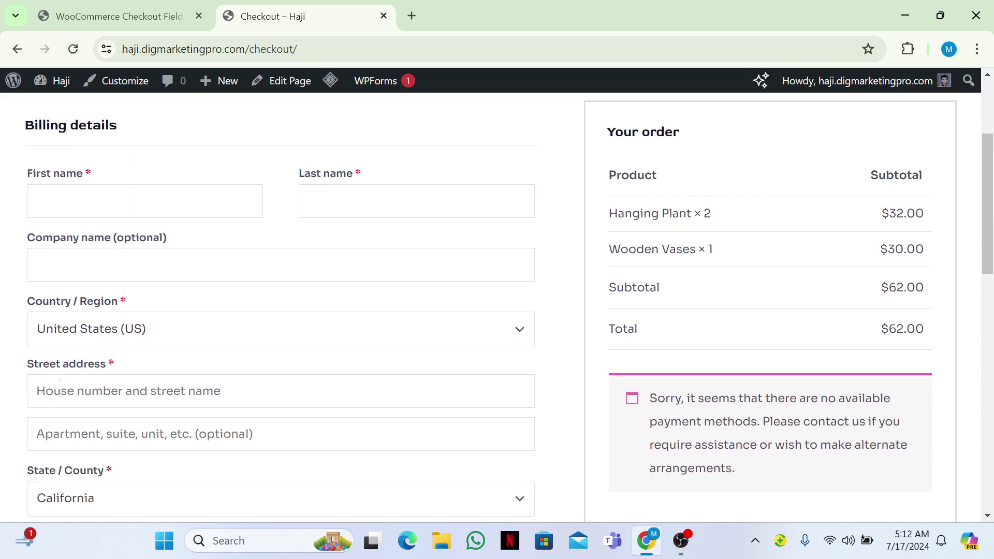
{"action": "scroll", "coordinate": [59, 380], "scroll_direction": "down", "scroll_amount": 1}
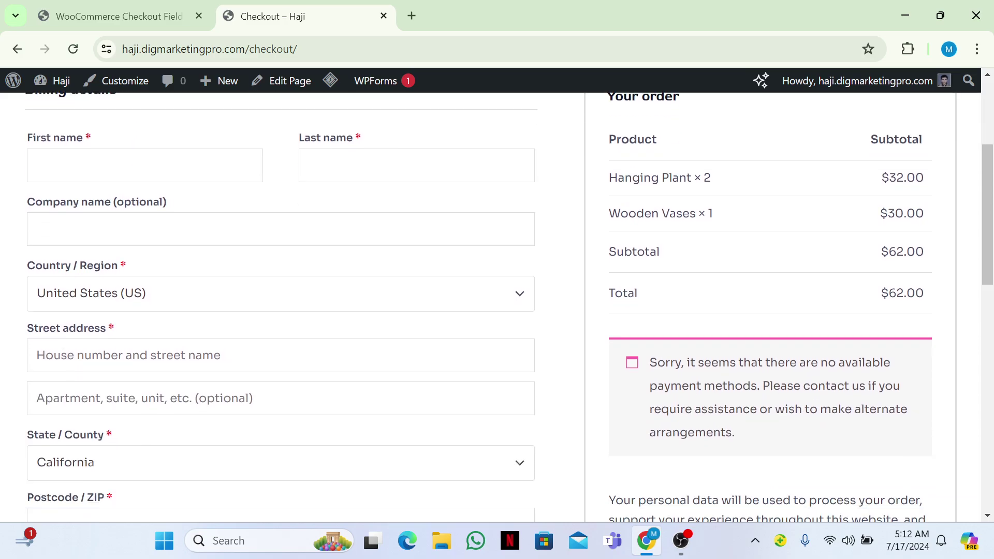
{"action": "scroll", "coordinate": [497, 311], "scroll_direction": "up", "scroll_amount": 1}
{"action": "scroll", "coordinate": [497, 311], "scroll_direction": "up", "scroll_amount": 2}
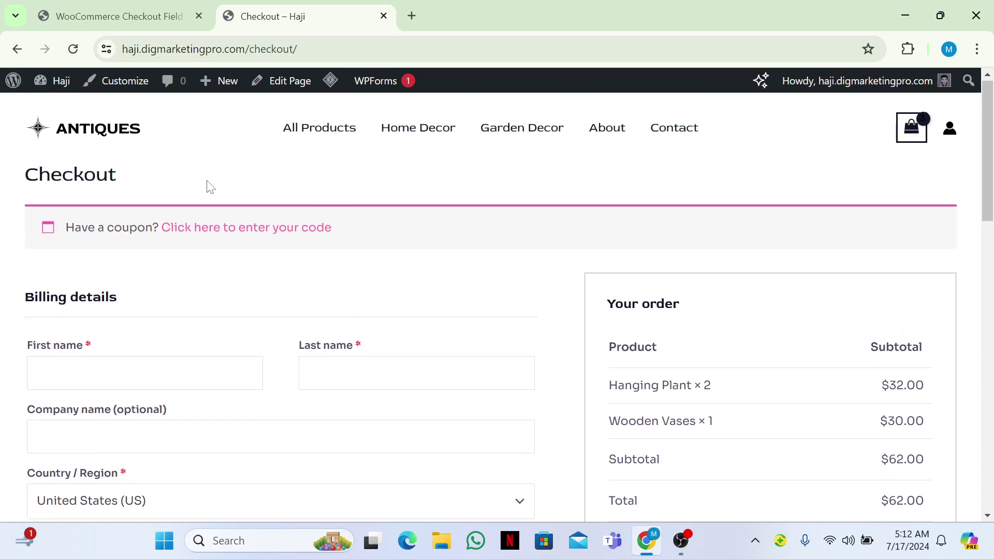
{"action": "scroll", "coordinate": [222, 209], "scroll_direction": "down", "scroll_amount": 1}
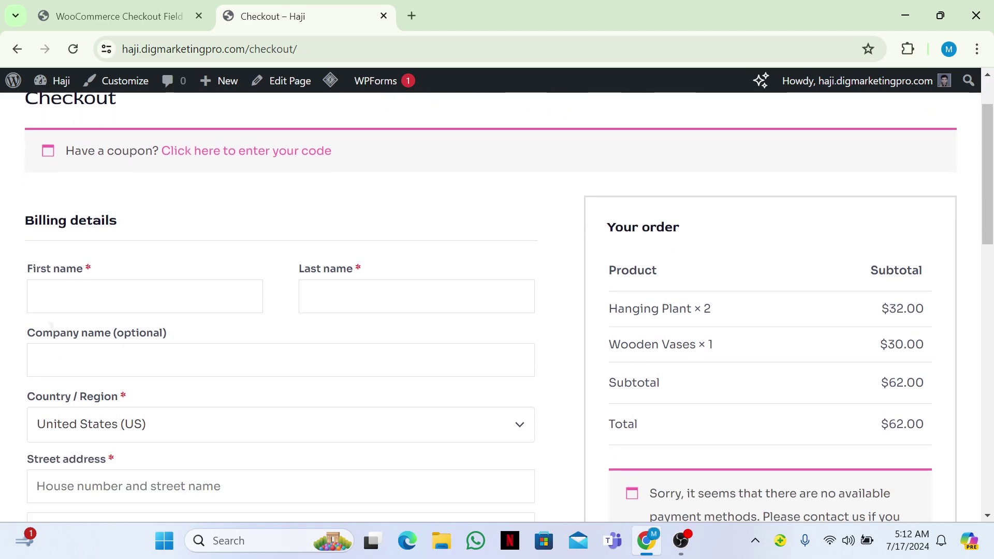
{"action": "scroll", "coordinate": [497, 307], "scroll_direction": "up", "scroll_amount": 1}
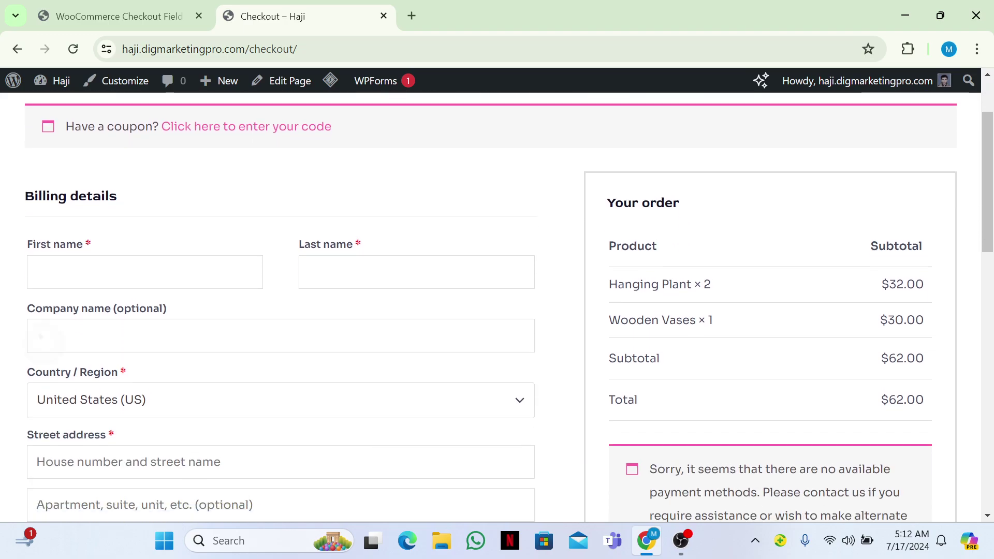